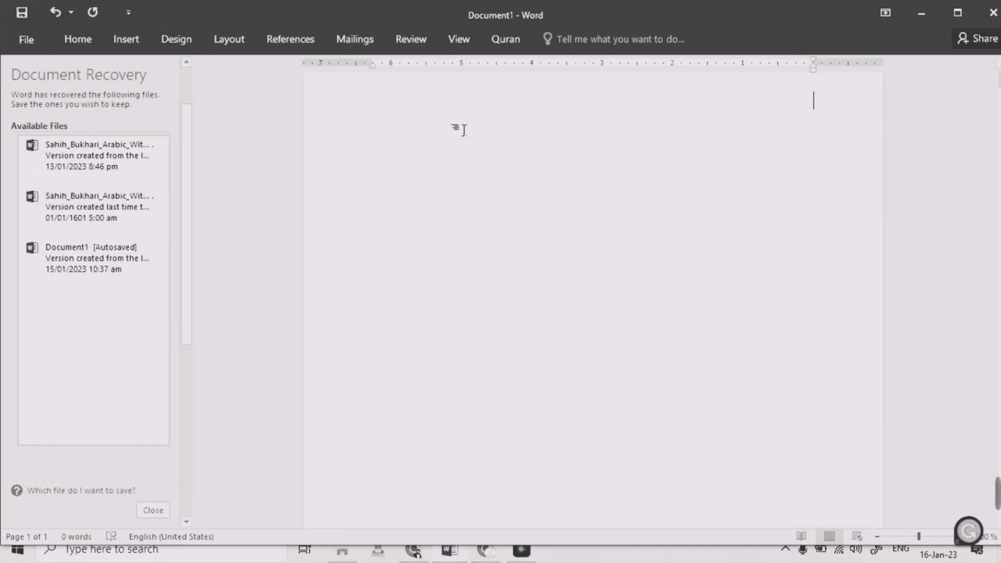
Turn off the Insert Translate option for Quran insertions
left_click(508, 45)
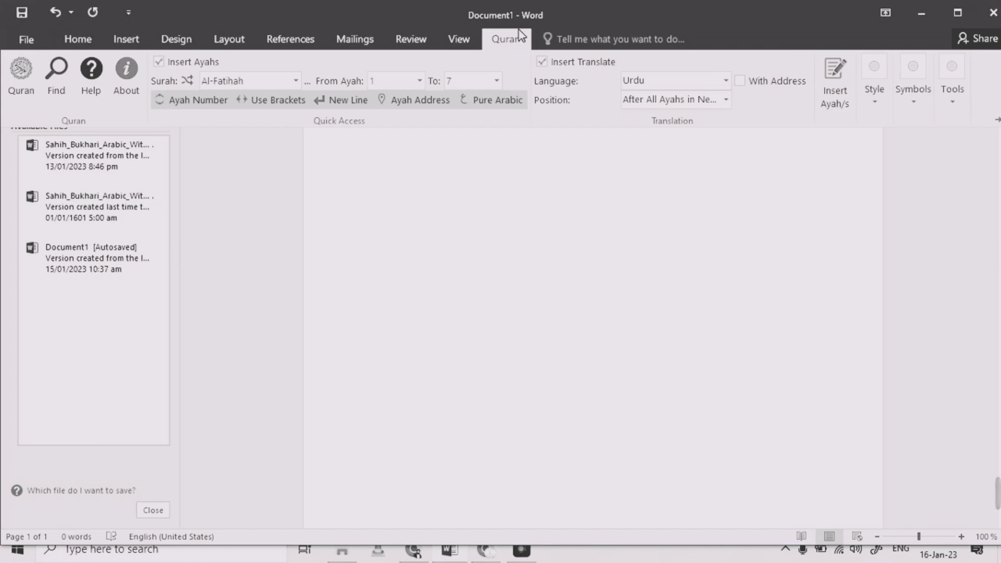
left_click(457, 172)
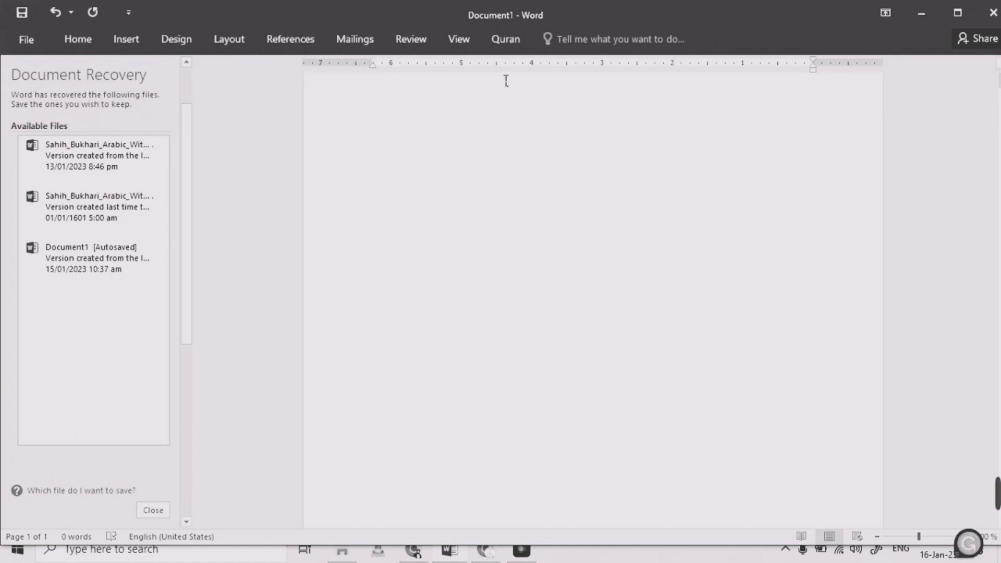
left_click(501, 47)
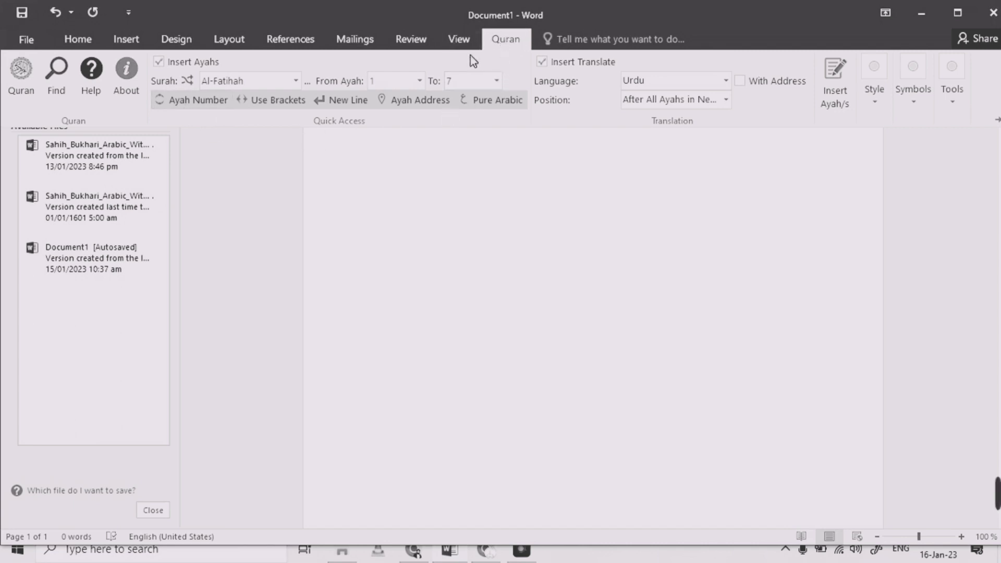
left_click(502, 42)
left_click(501, 42)
left_click(537, 64)
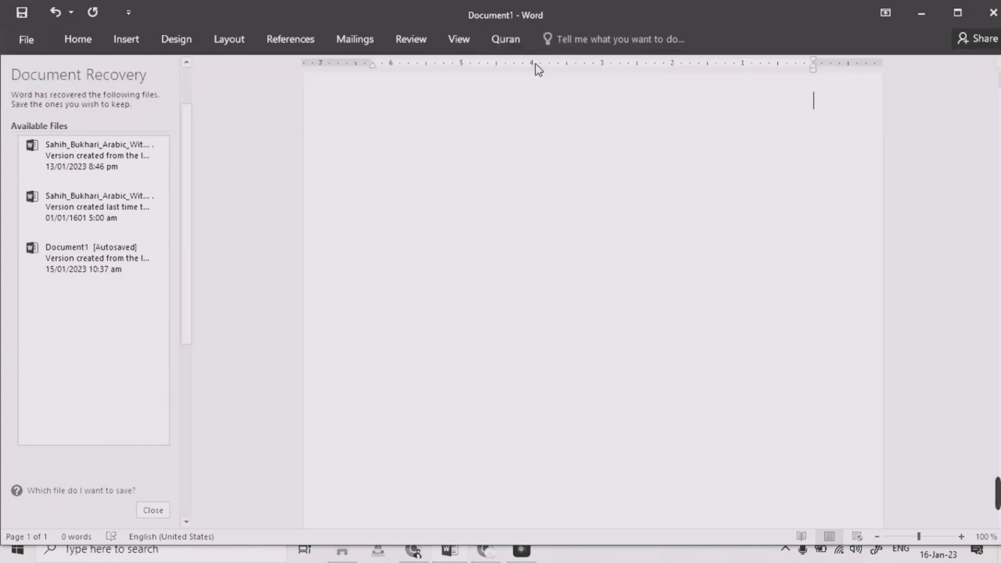
left_click(511, 41)
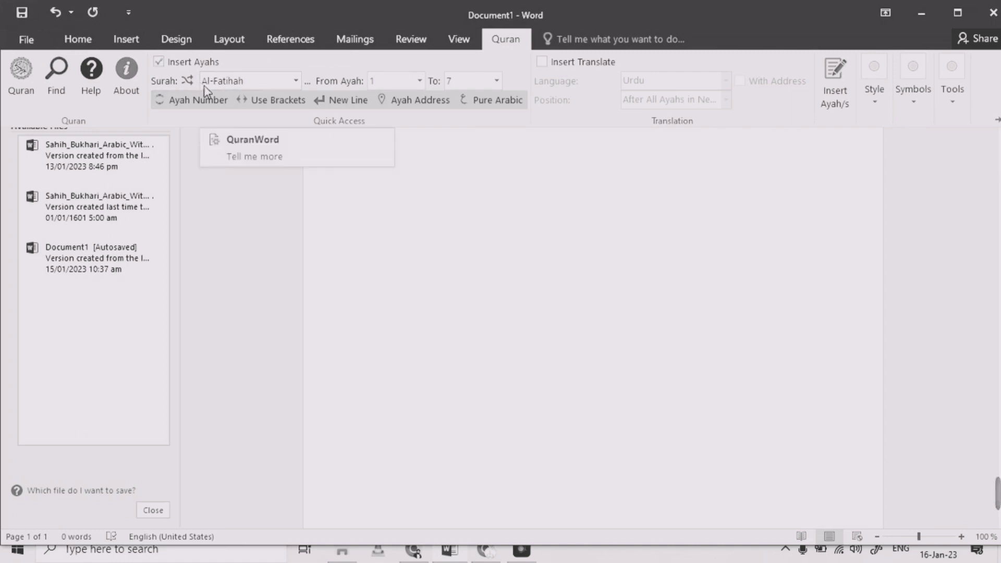
Insert ayahs 1 to 7 of Surah Al-Fatihah into the document without translation
left_click(296, 82)
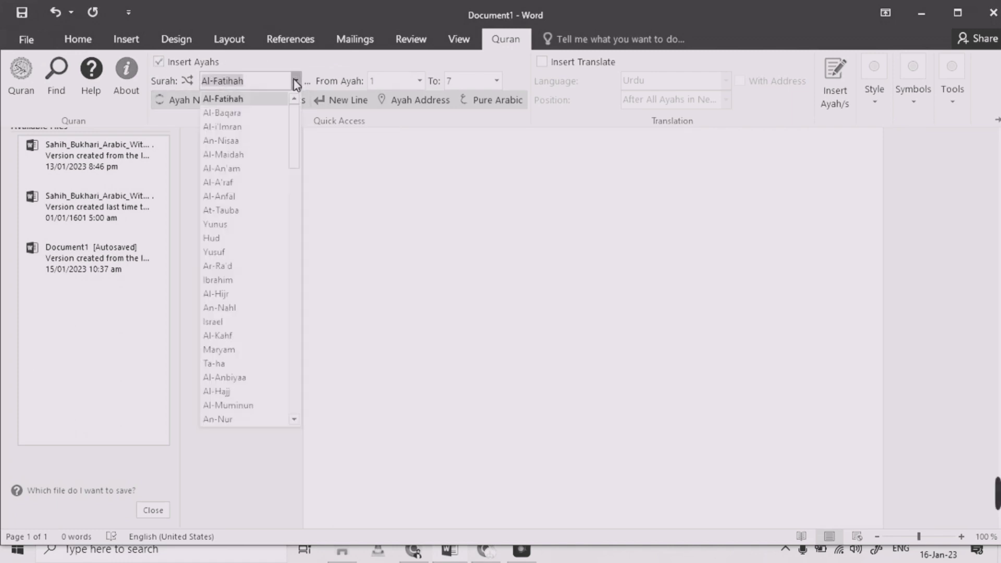
left_click(295, 82)
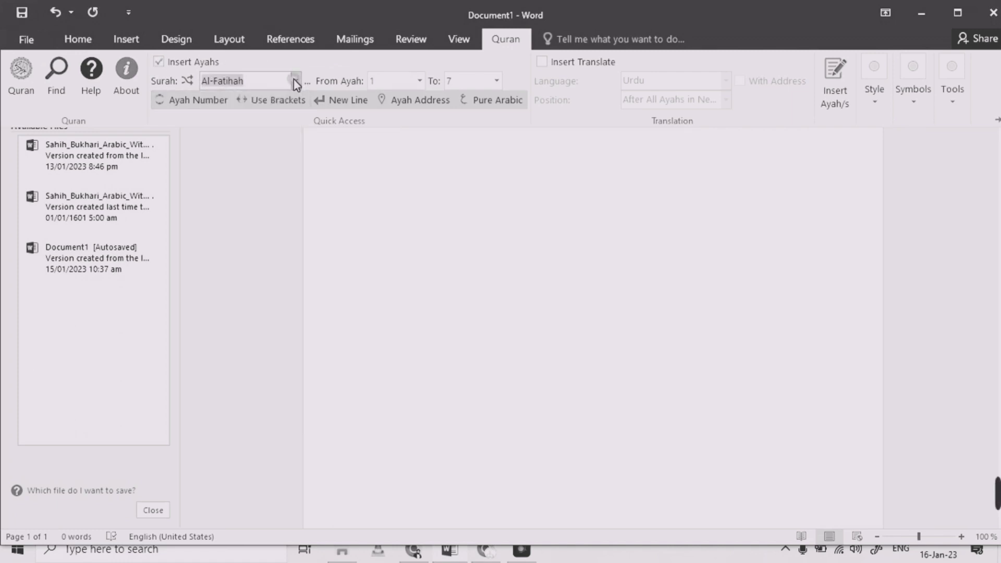
left_click(496, 84)
left_click(458, 84)
left_click(419, 81)
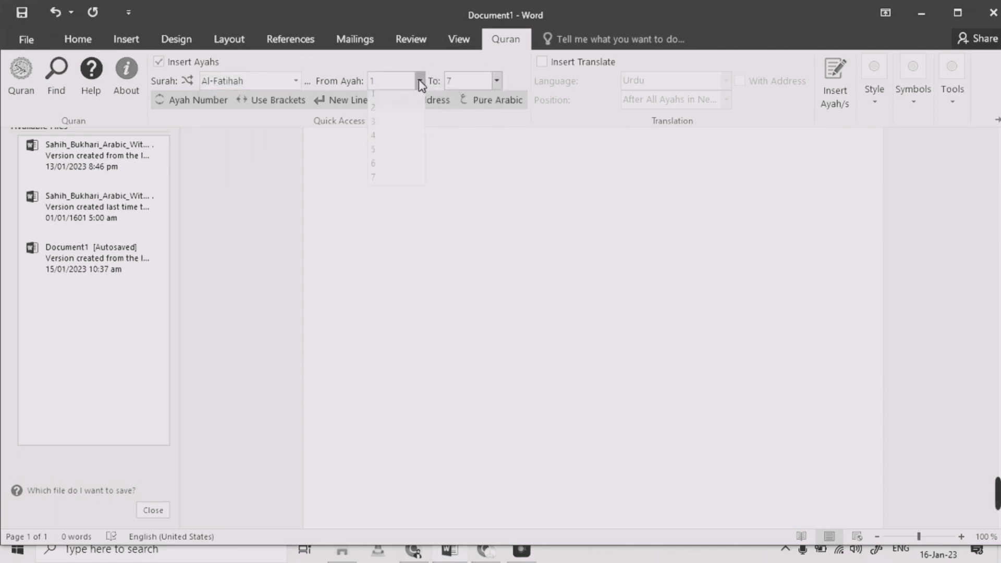
left_click(419, 81)
left_click(496, 82)
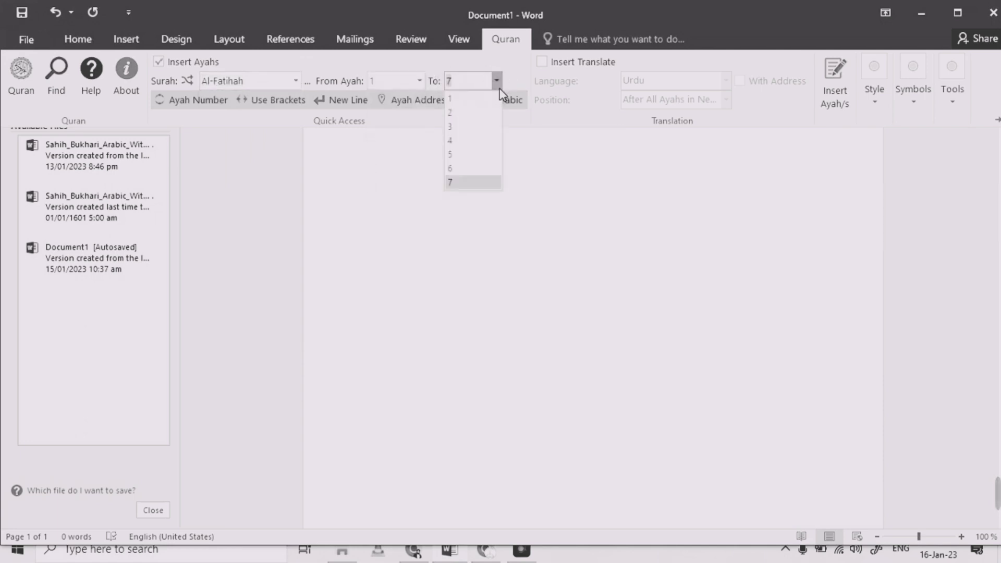
left_click(498, 85)
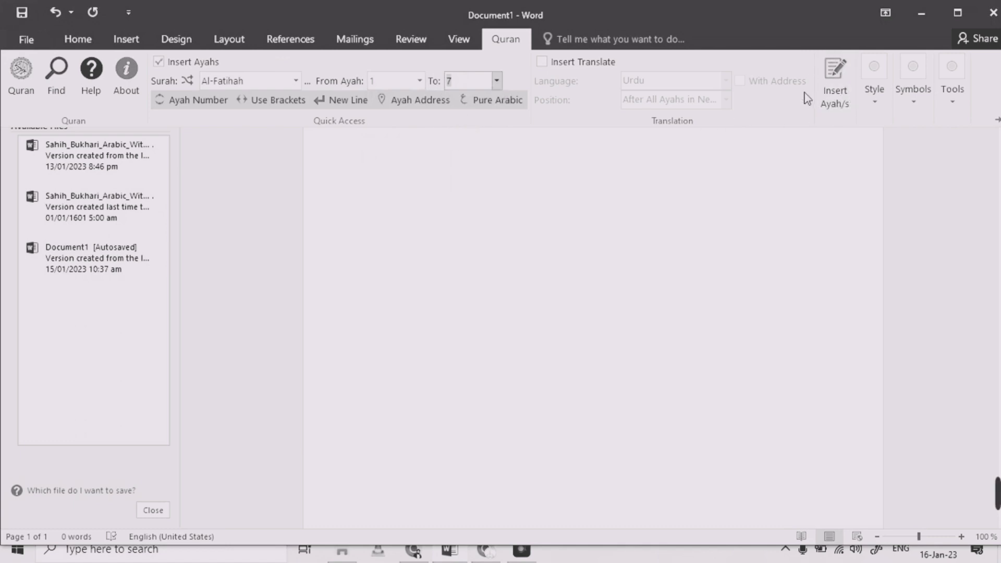
left_click(836, 92)
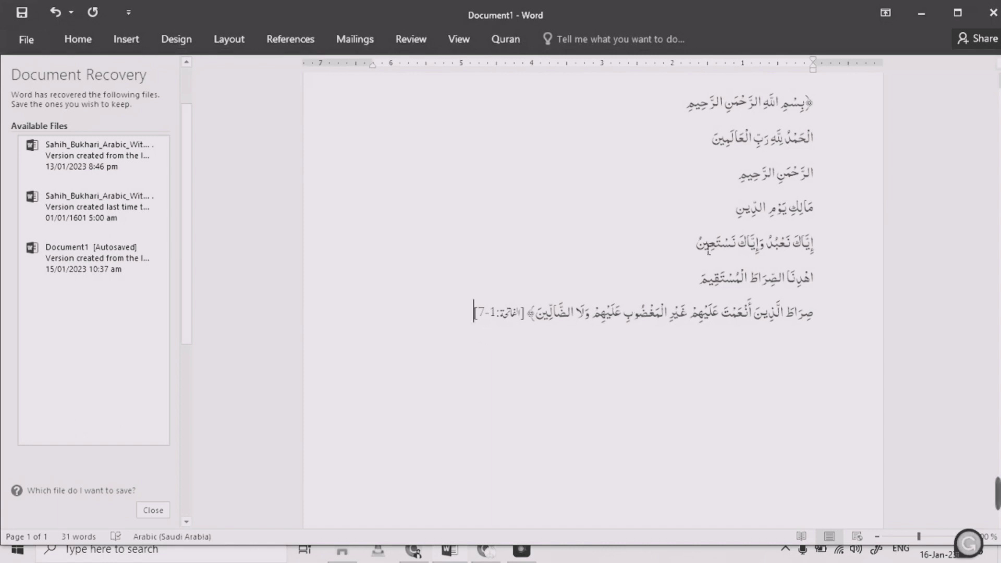
Select all the inserted ayahs and choose Surah Al-Fatihah again as the surah
left_click_drag(473, 323, 820, 118)
left_click(505, 46)
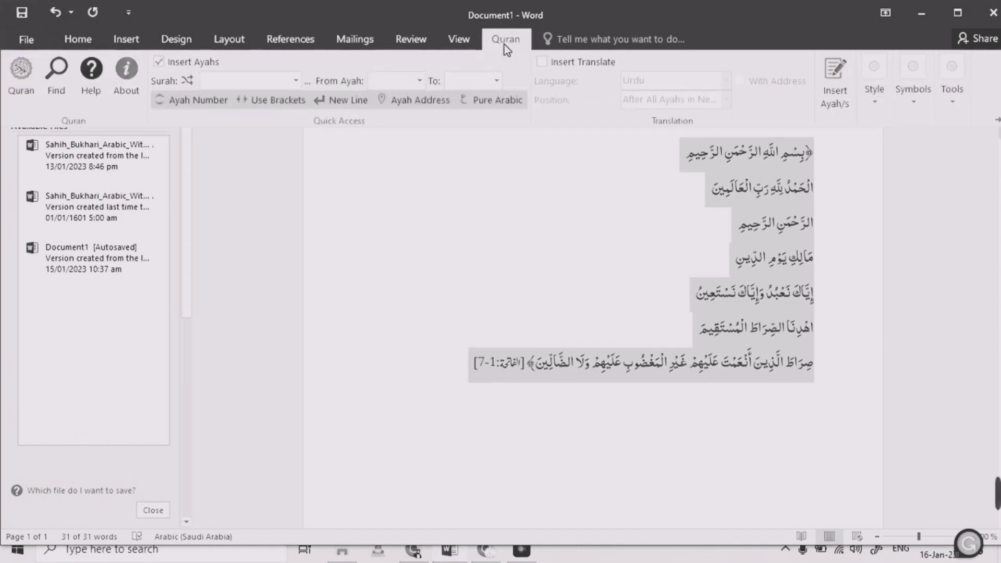
left_click(295, 82)
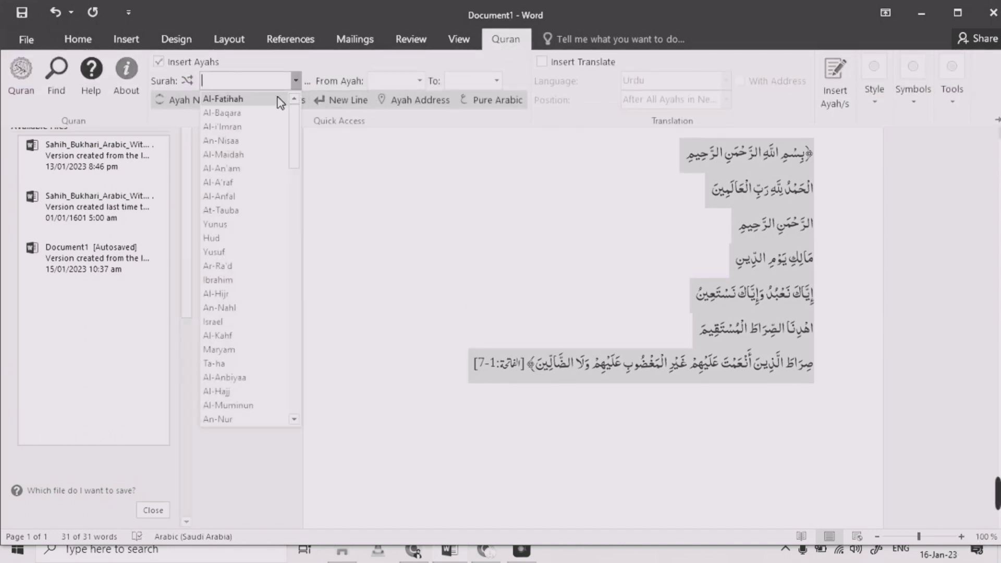
left_click(280, 99)
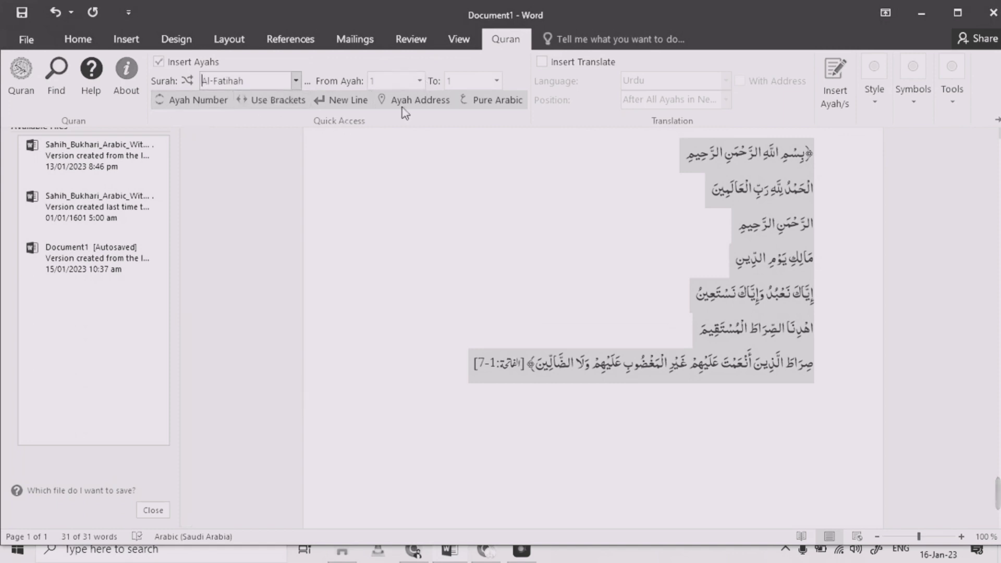
Toggle the Pure Arabic, Ayah Address, New Line, Use Brackets and Ayah Number options, then reinsert the ayah over the selection
left_click(481, 101)
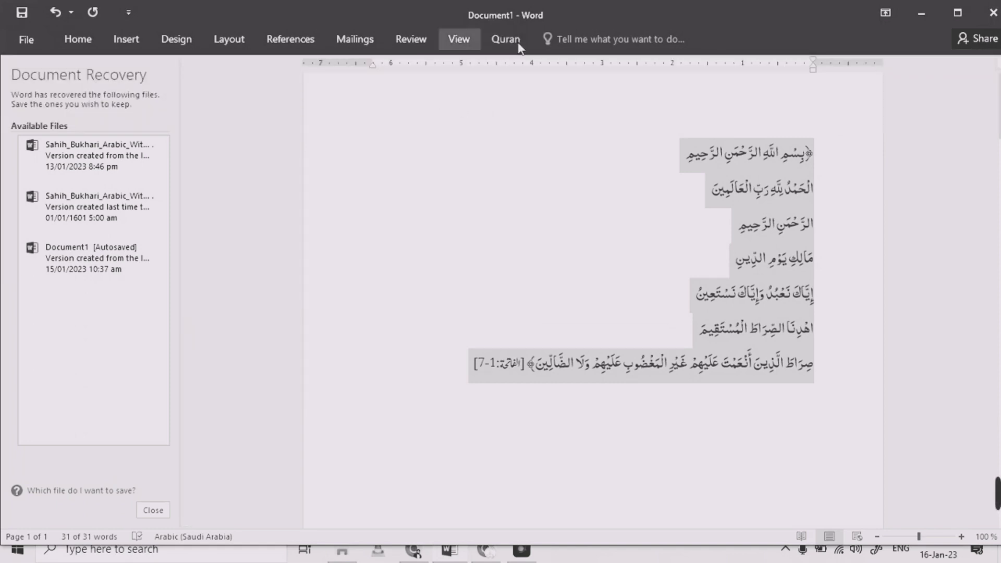
left_click(513, 42)
left_click(421, 102)
left_click(501, 45)
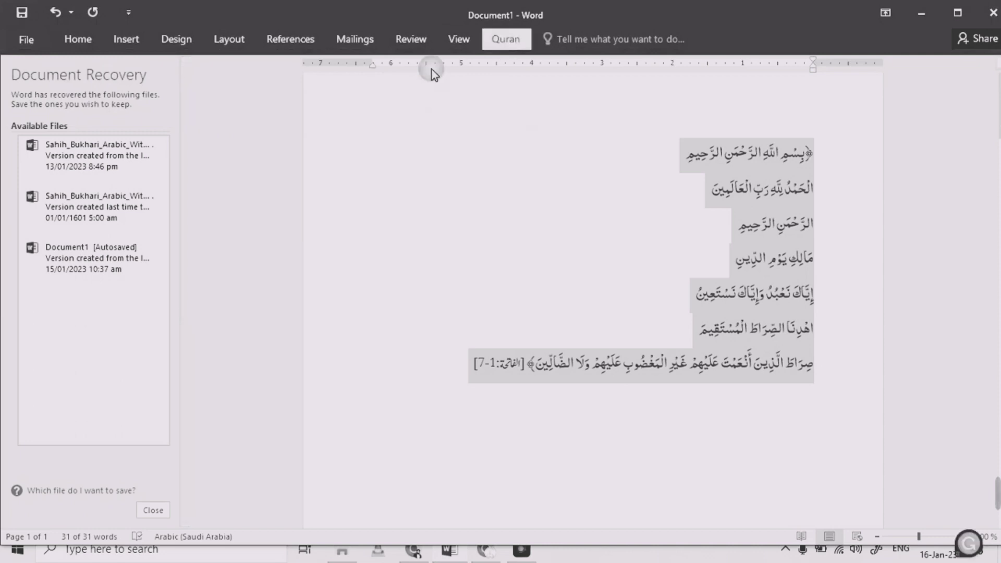
left_click(339, 99)
left_click(494, 46)
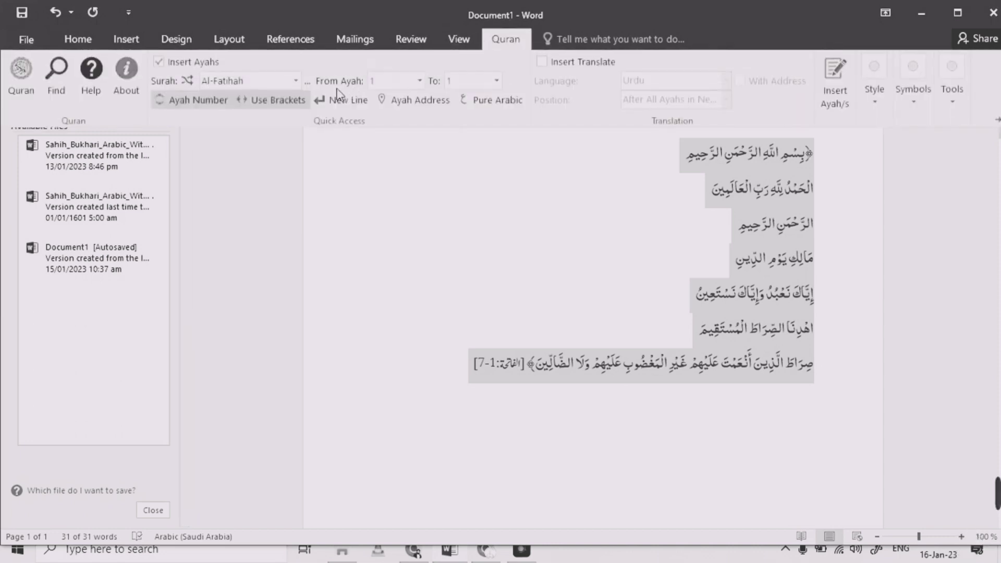
left_click(303, 100)
left_click(494, 45)
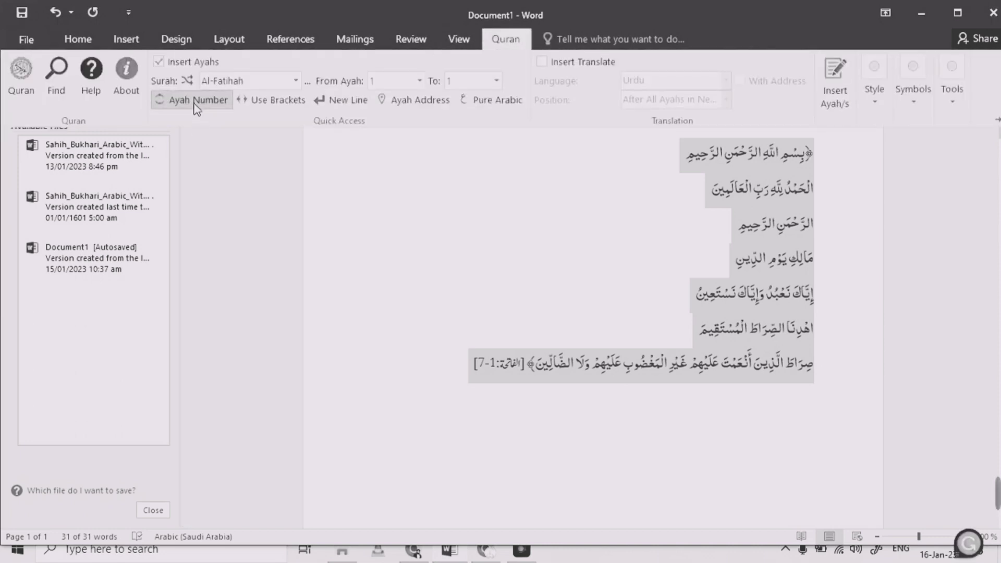
left_click(195, 100)
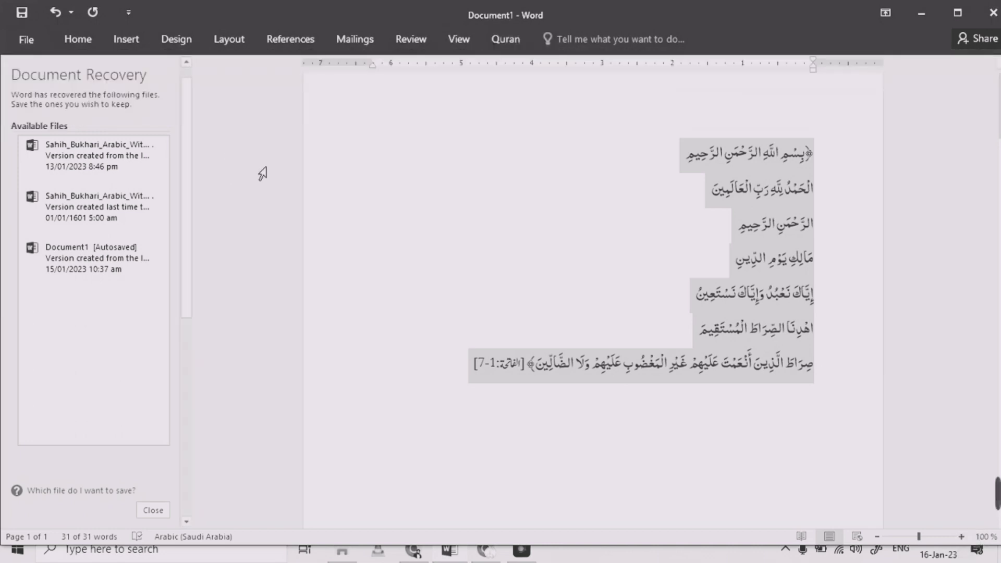
left_click(501, 42)
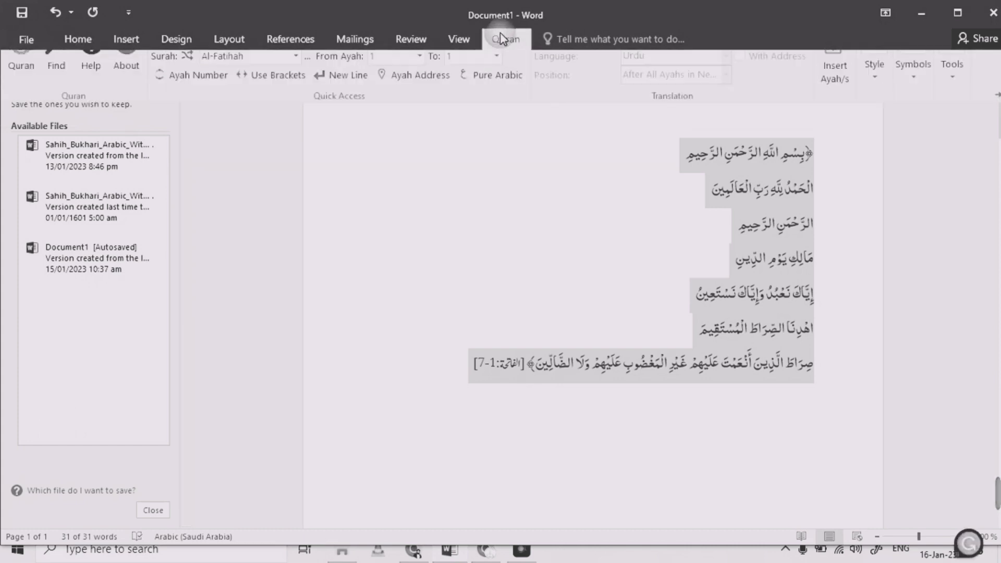
left_click(844, 83)
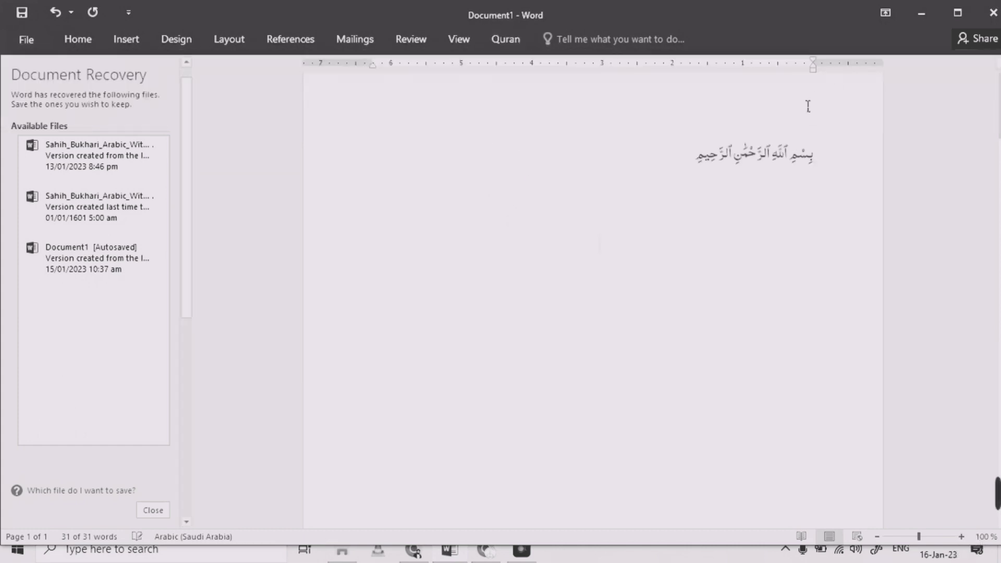
Set the range to end at ayah 7 and insert ayahs 1 to 7 over the selected Bismillah line
left_click(497, 36)
left_click(497, 81)
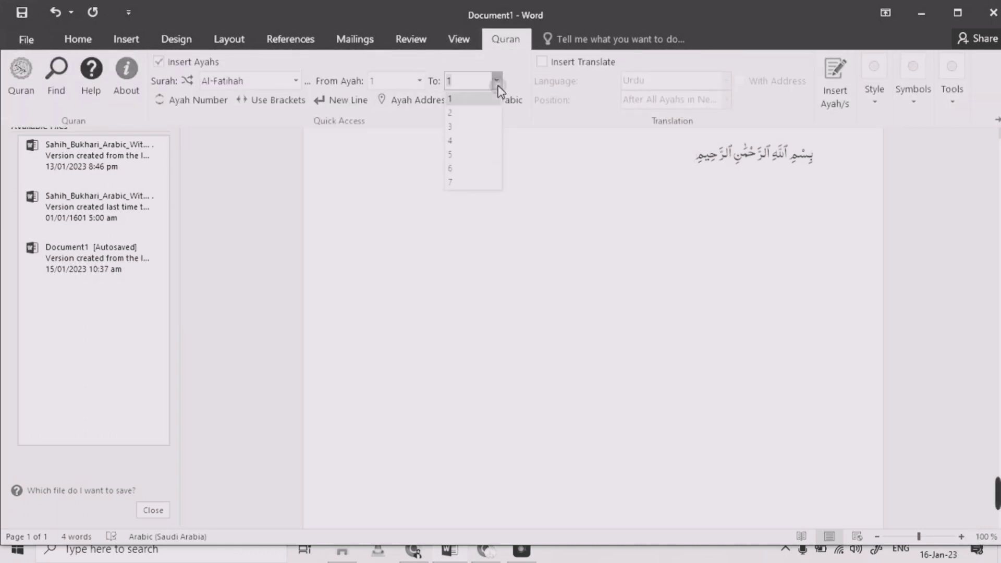
left_click(460, 184)
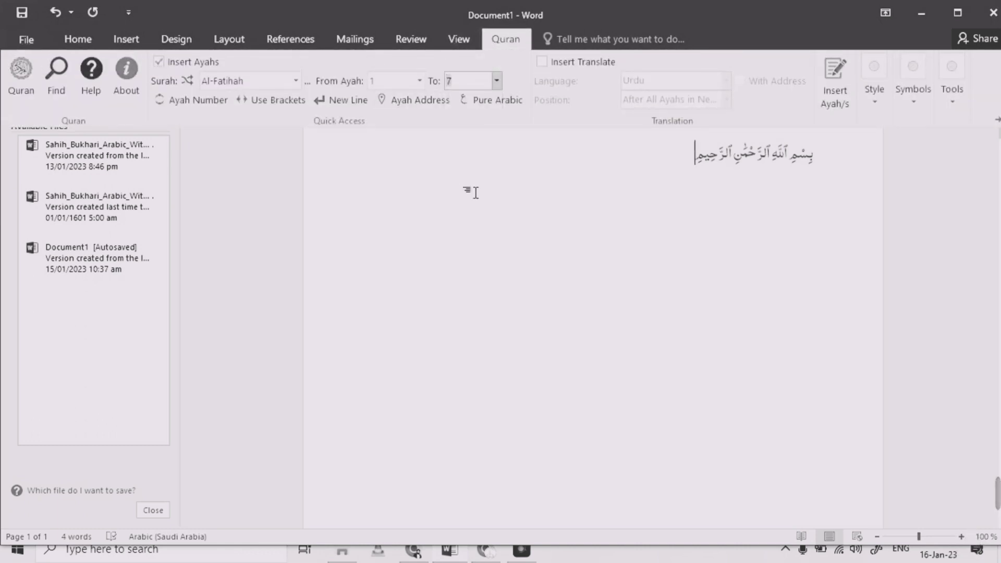
left_click(832, 102)
left_click(742, 168)
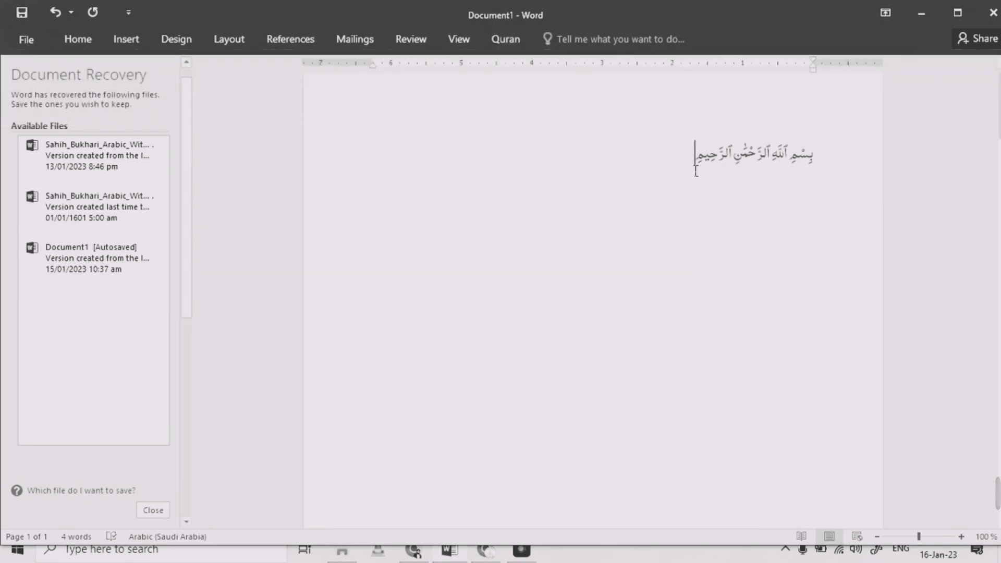
left_click_drag(695, 170, 821, 148)
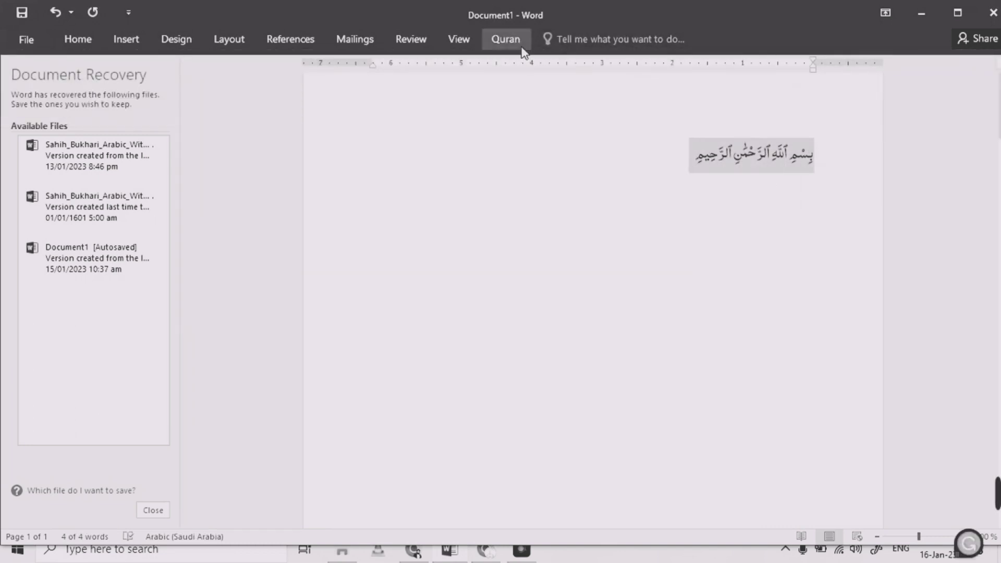
left_click(507, 41)
left_click(834, 89)
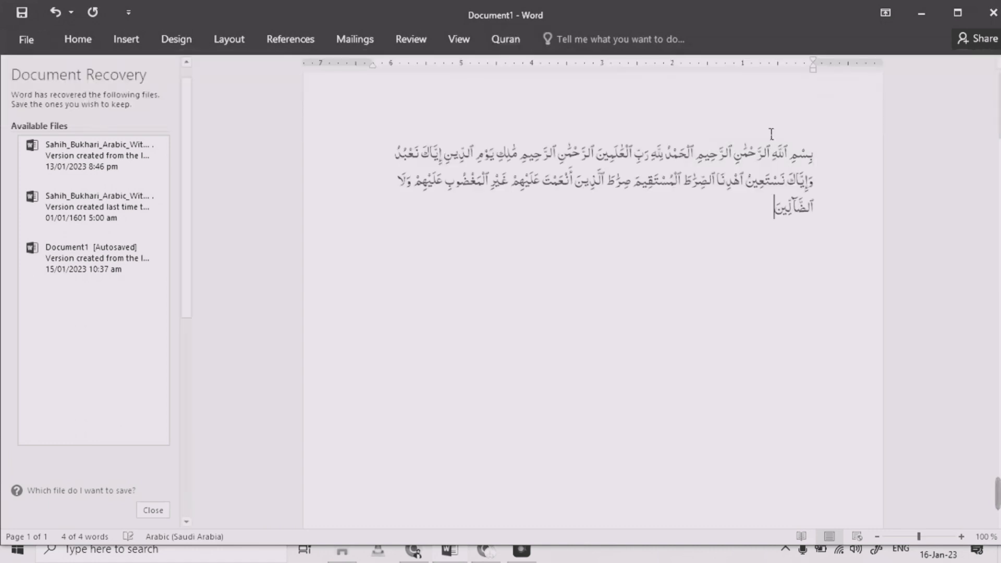
Select the surah text, switch on Use Brackets, and reinsert the ayahs wrapped in ornate brackets
left_click_drag(738, 217, 829, 166)
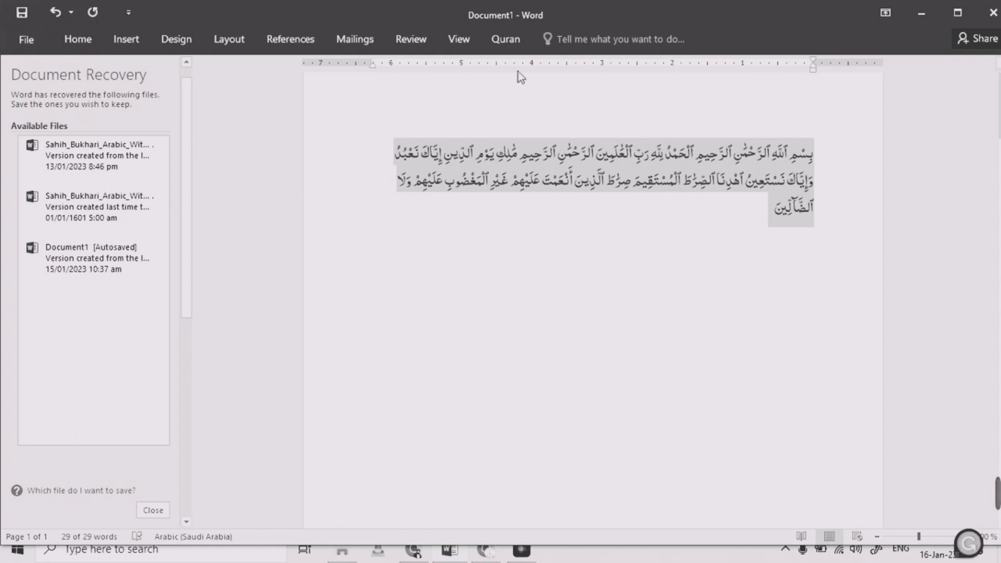
left_click(505, 41)
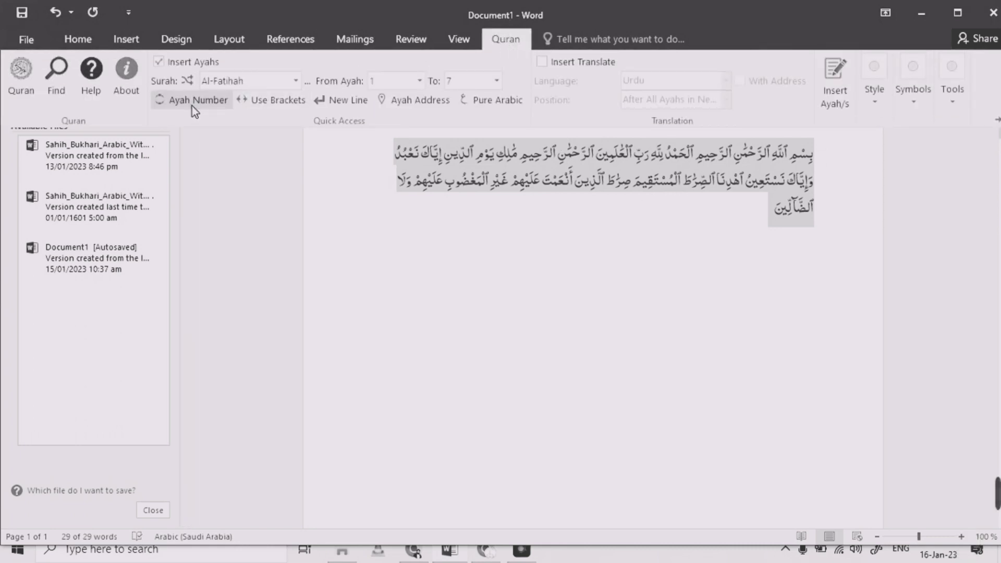
left_click(257, 105)
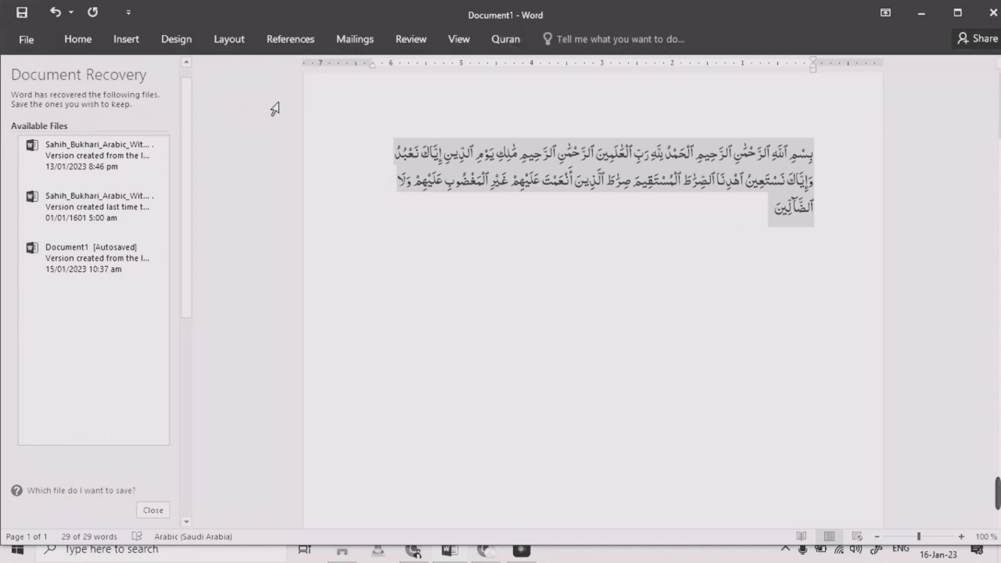
left_click(498, 43)
left_click(834, 78)
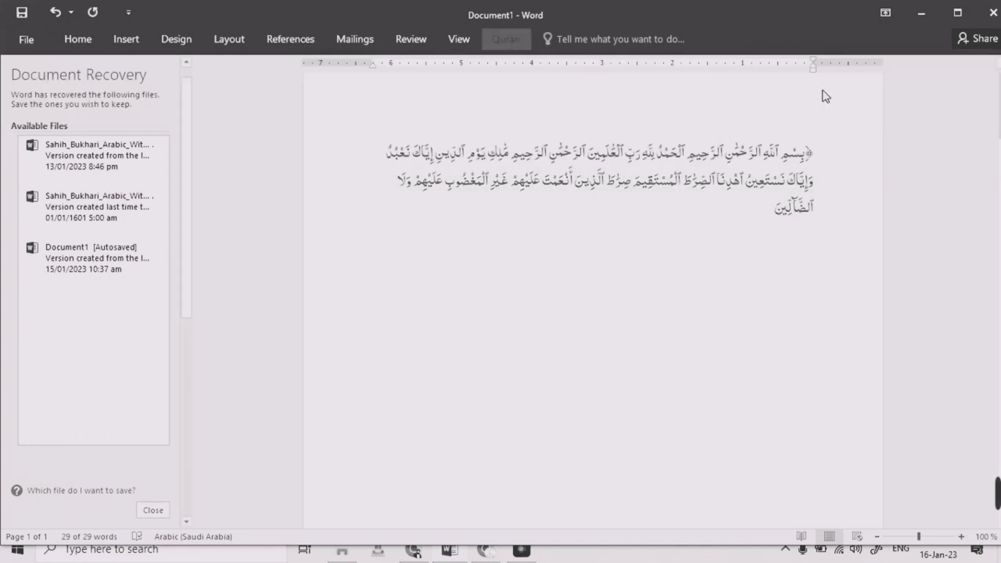
Reselect the bracketed surah text, toggle the Ayah Number option, and reinsert ayahs 1 to 7
left_click_drag(802, 155, 819, 159)
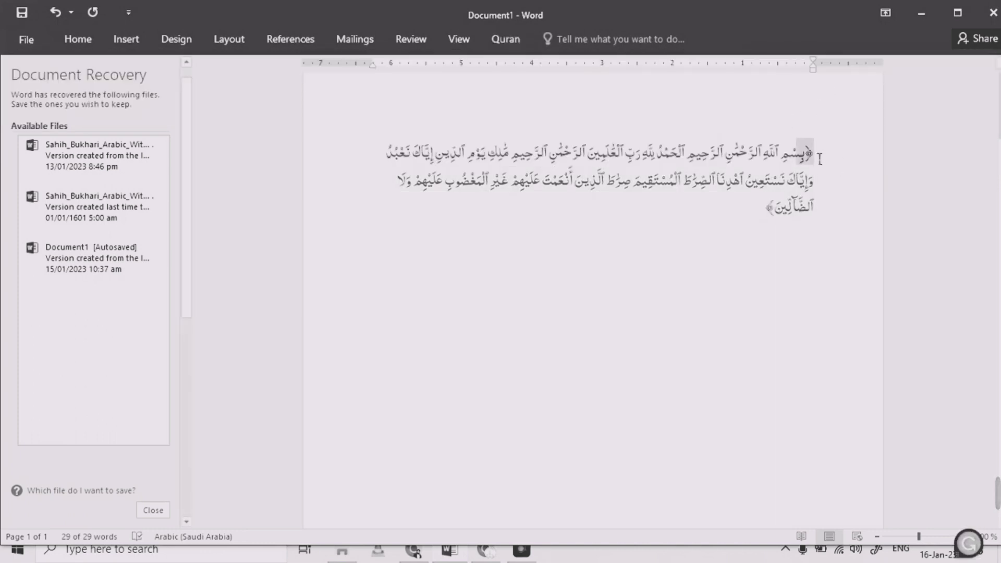
left_click_drag(765, 210, 783, 209)
left_click_drag(717, 222, 827, 156)
left_click(490, 38)
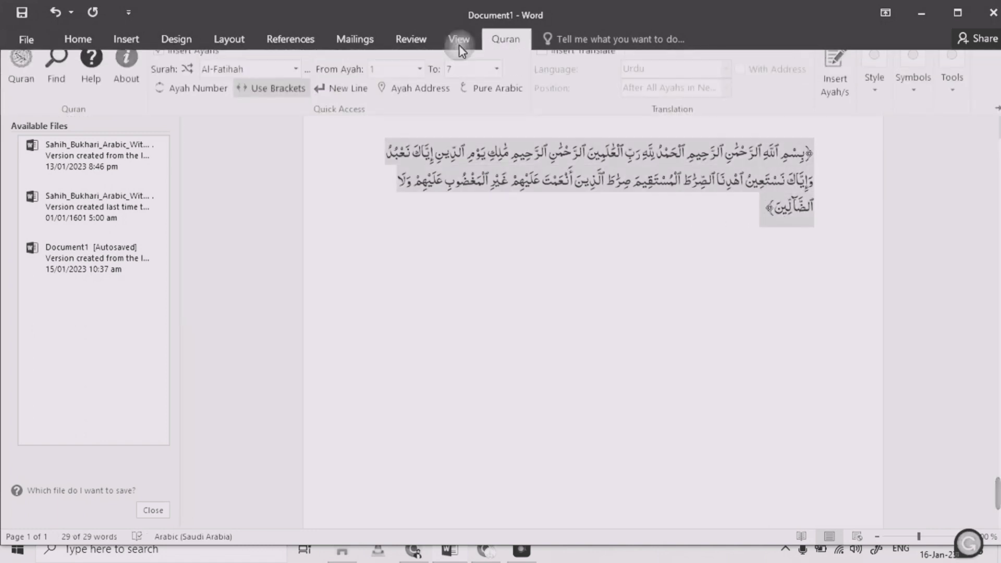
left_click(221, 100)
left_click(506, 45)
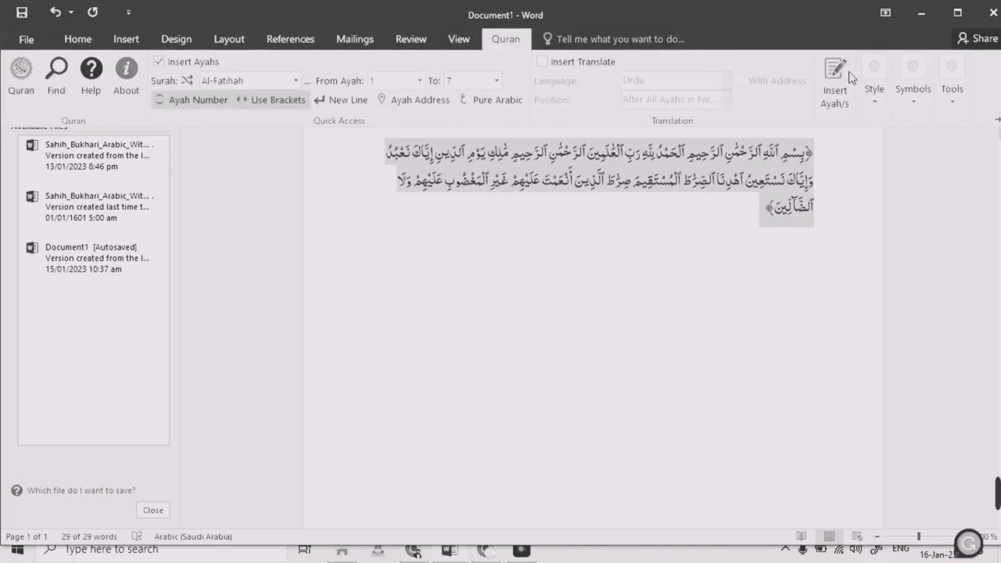
left_click(835, 83)
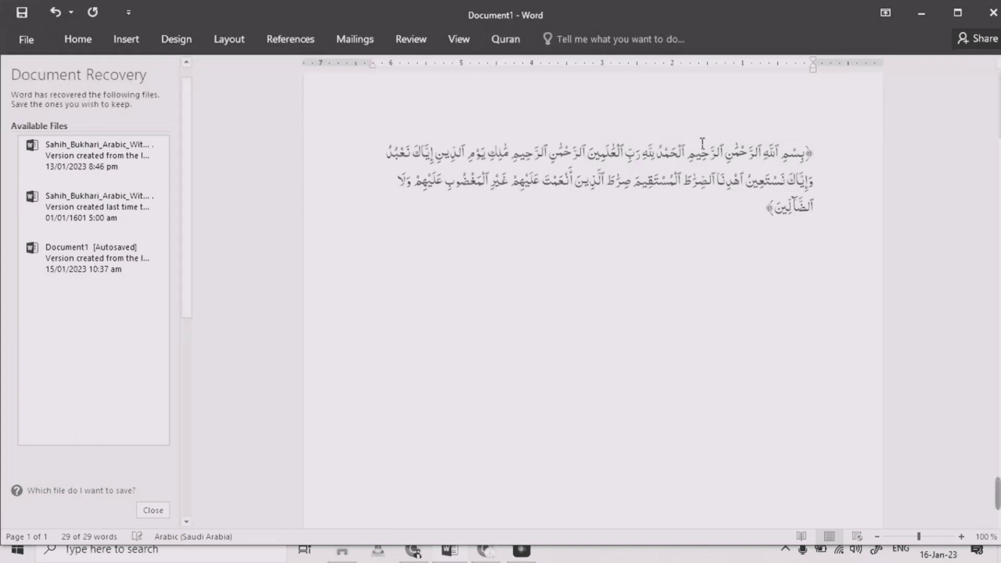
Select the surah text, switch on the Ayah Address option, and reinsert the ayahs with their address
left_click(701, 213)
left_click_drag(773, 211, 824, 165)
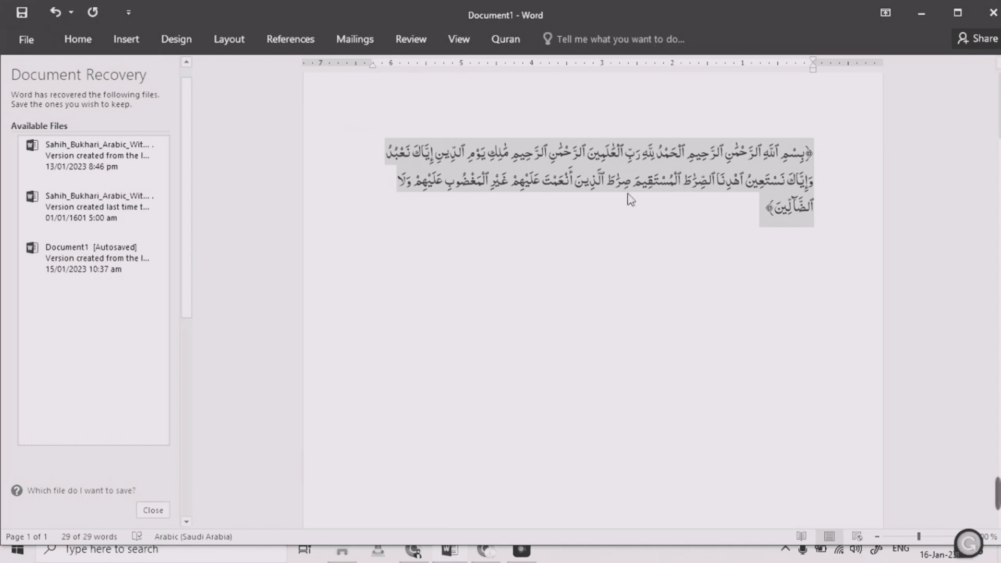
left_click(502, 37)
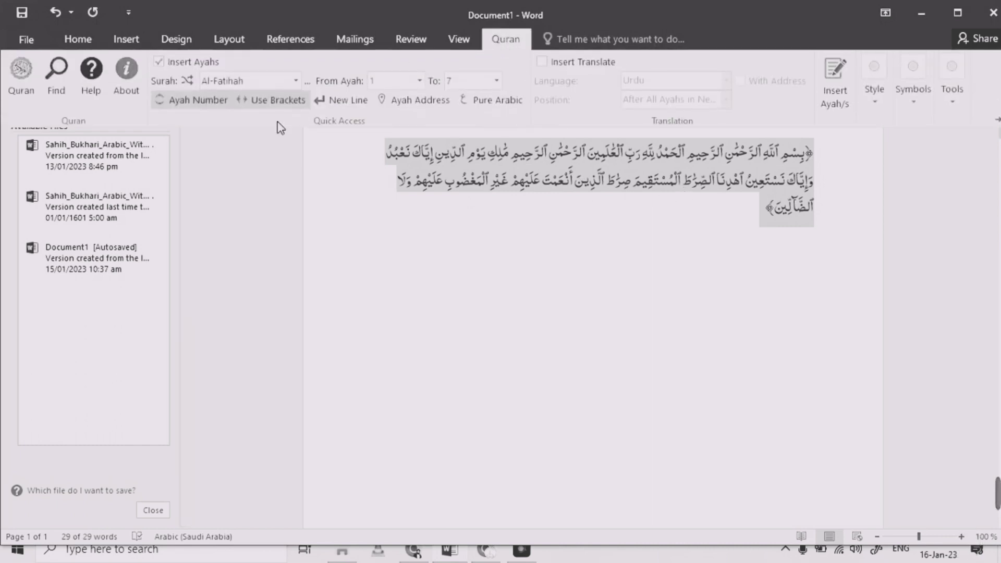
left_click(412, 101)
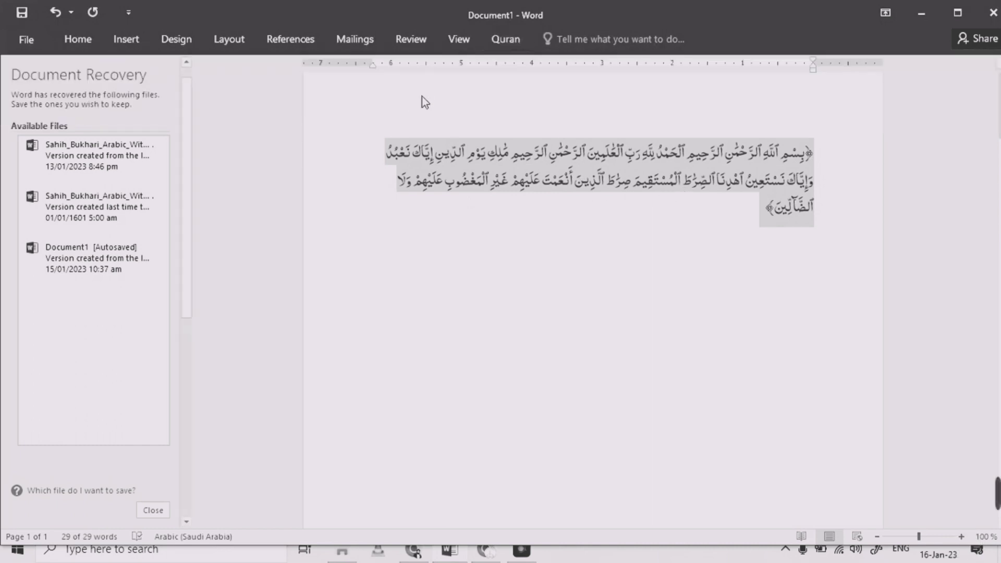
left_click(505, 42)
left_click(835, 89)
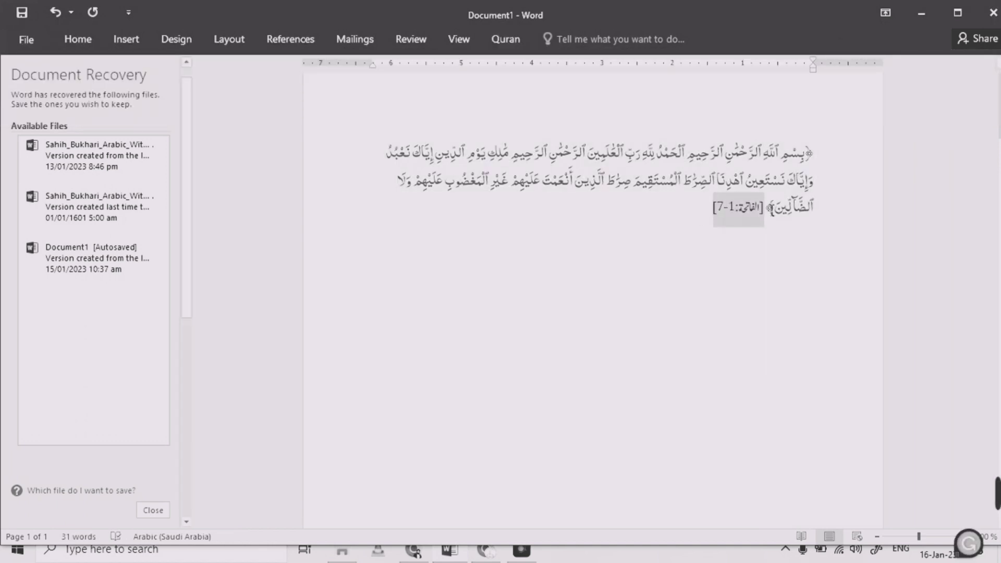
Reselect the surah text, toggle the Pure Arabic option, and reinsert ayahs 1 to 7
left_click_drag(705, 219, 827, 157)
left_click(504, 40)
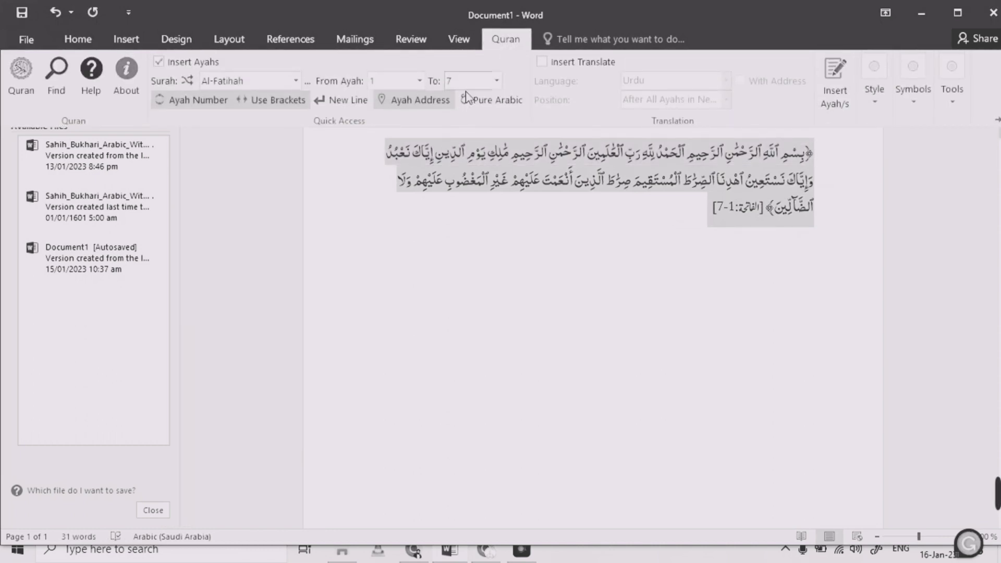
left_click(483, 107)
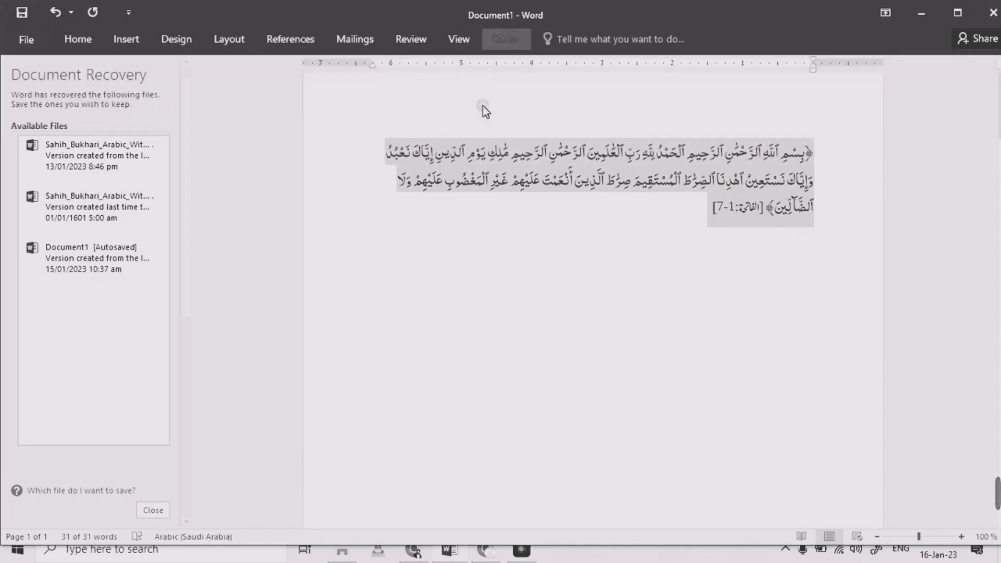
left_click(505, 39)
left_click(829, 82)
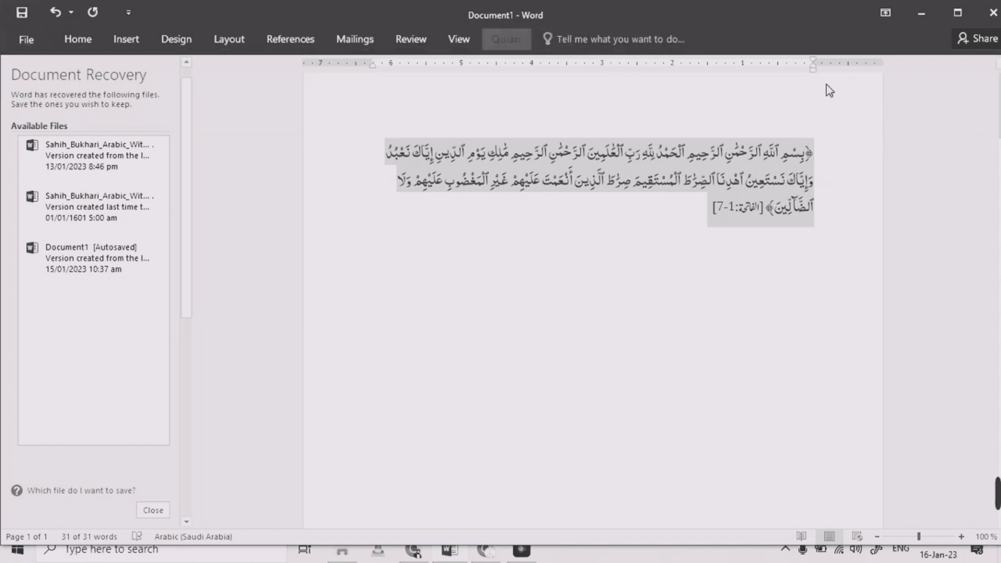
Reselect the surah text, switch on New Line, and reinsert the ayahs each on its own line
left_click_drag(715, 209, 821, 166)
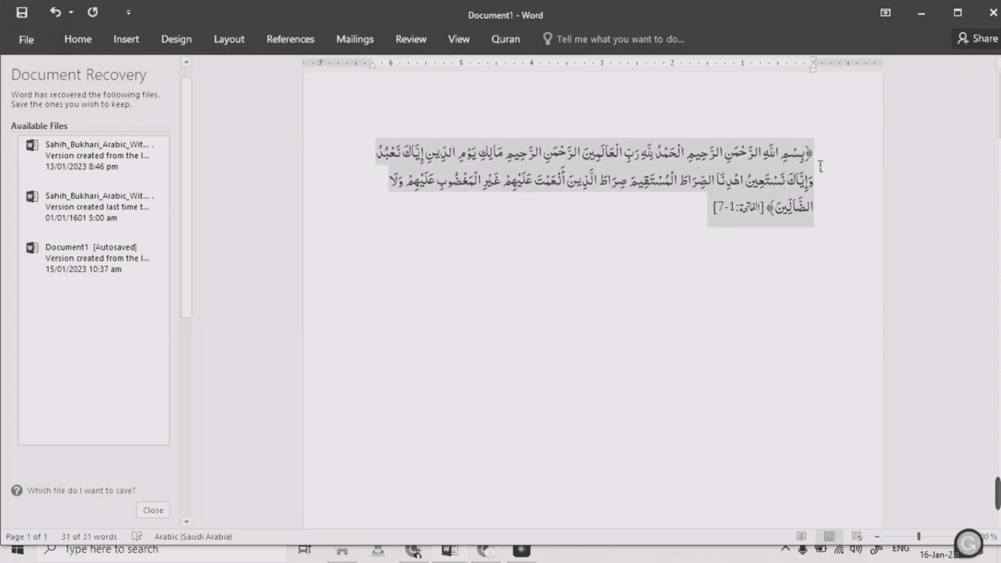
left_click(498, 42)
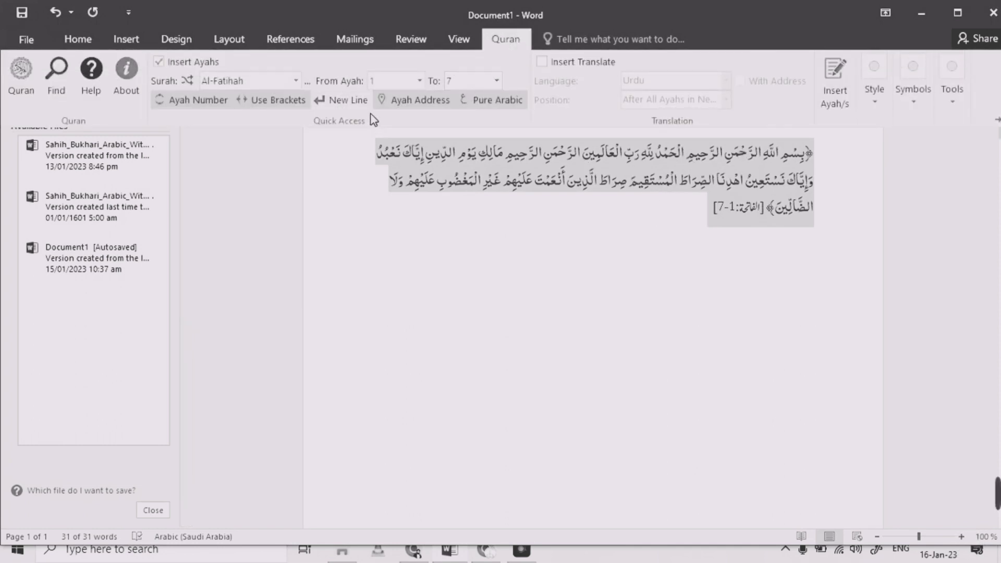
left_click(341, 106)
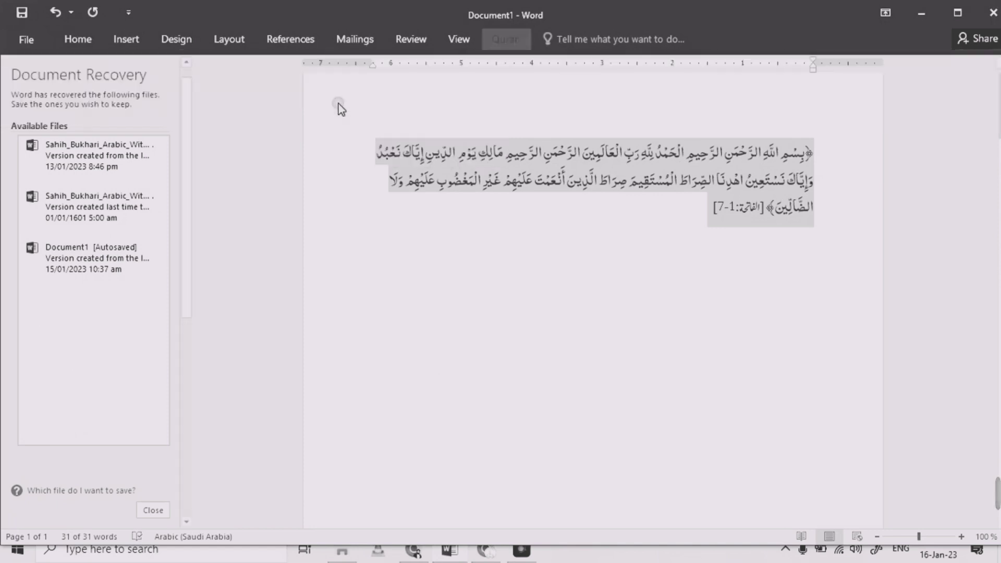
left_click(505, 47)
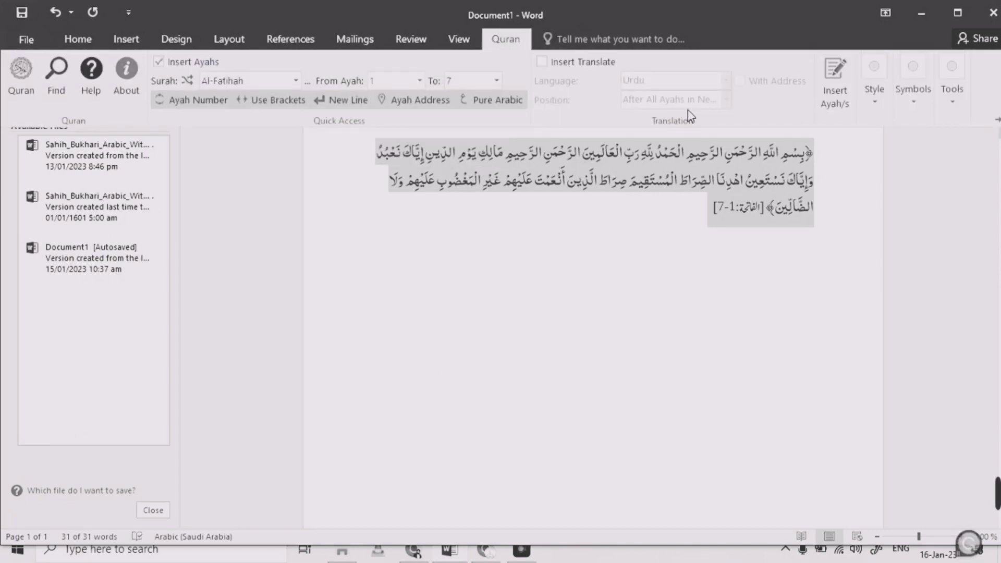
left_click(829, 97)
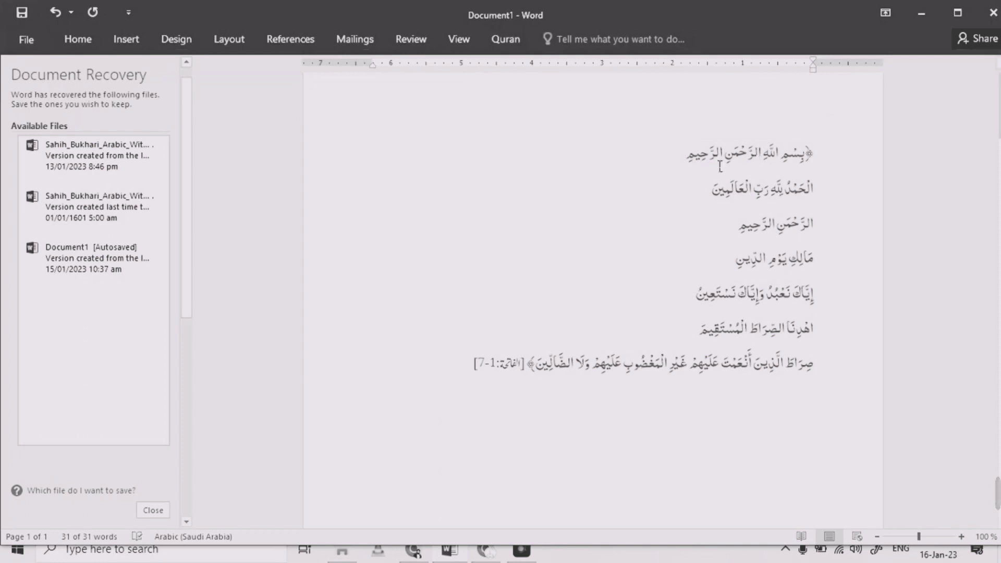
Select the ayah lines, enable Insert Translate, and keep Urdu as the translation language
left_click(864, 152)
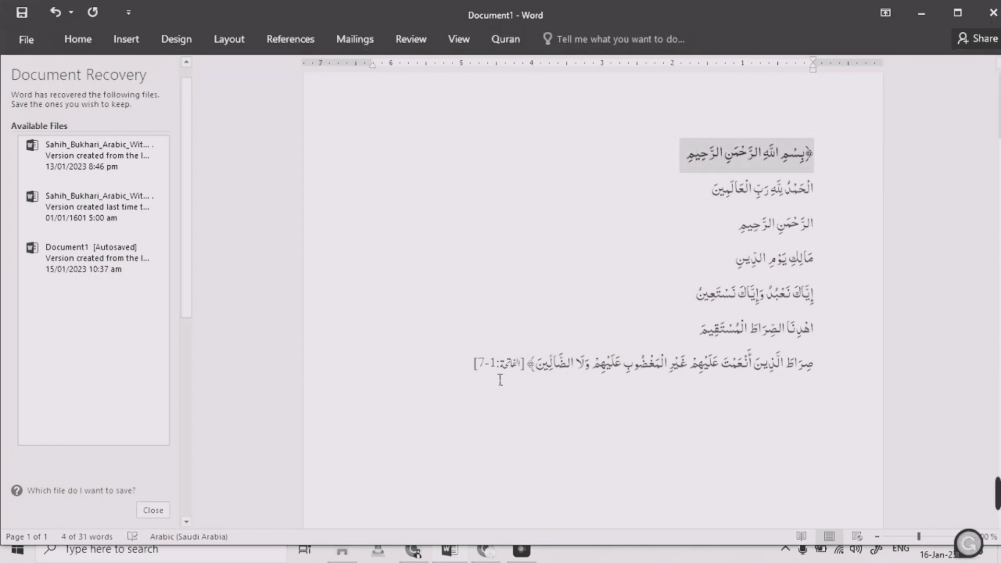
left_click_drag(500, 380, 808, 197)
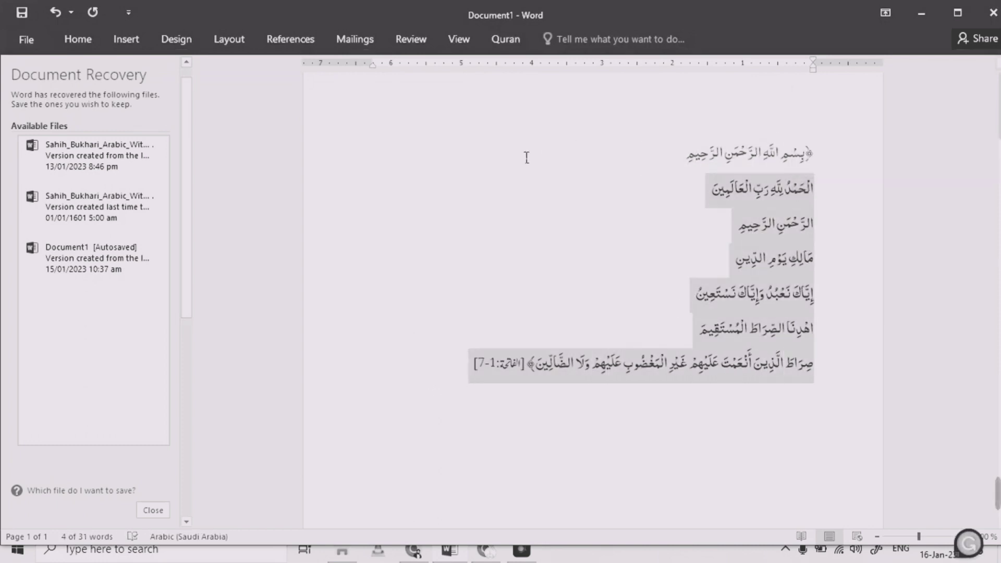
left_click(504, 41)
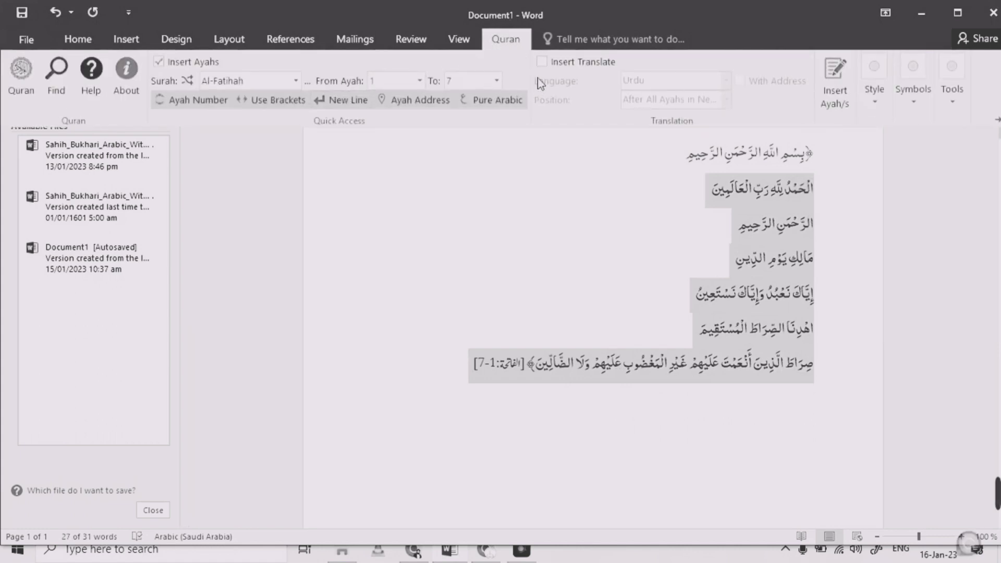
left_click(545, 64)
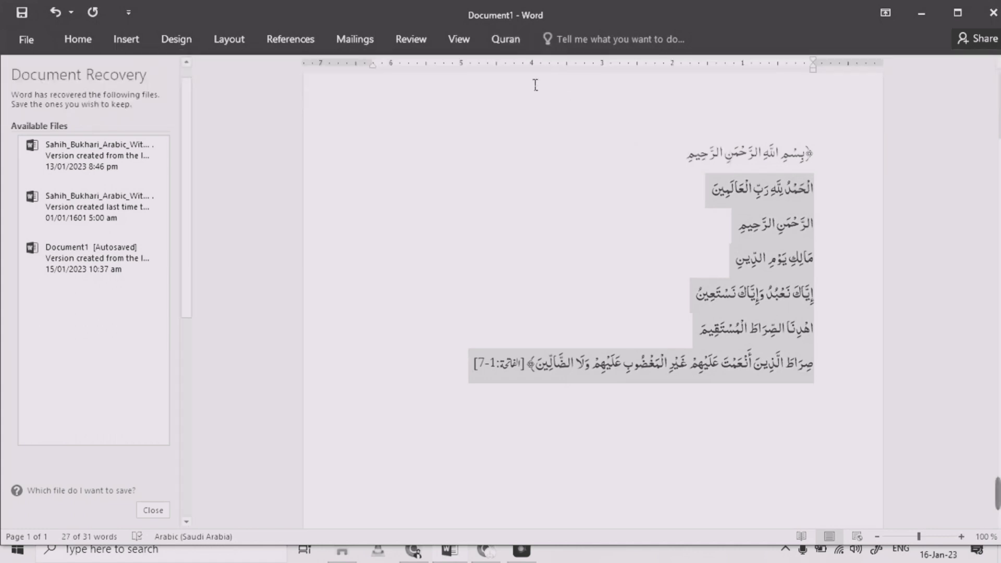
left_click(517, 42)
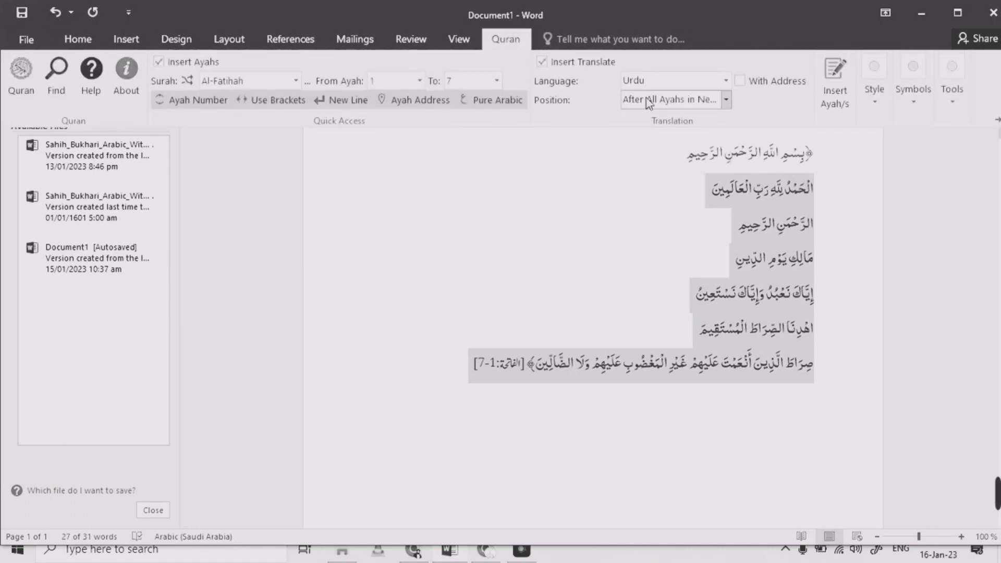
left_click(682, 85)
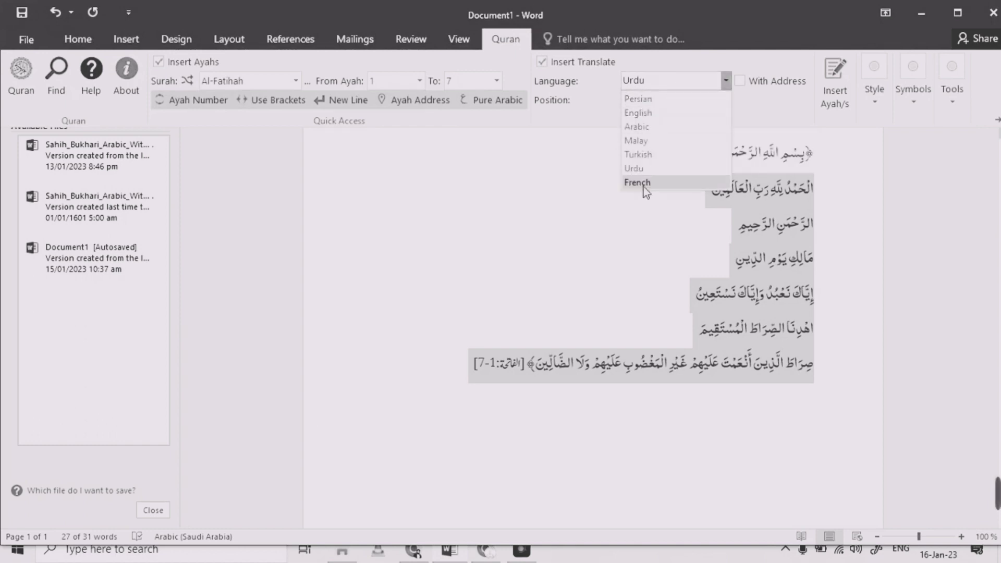
left_click(651, 169)
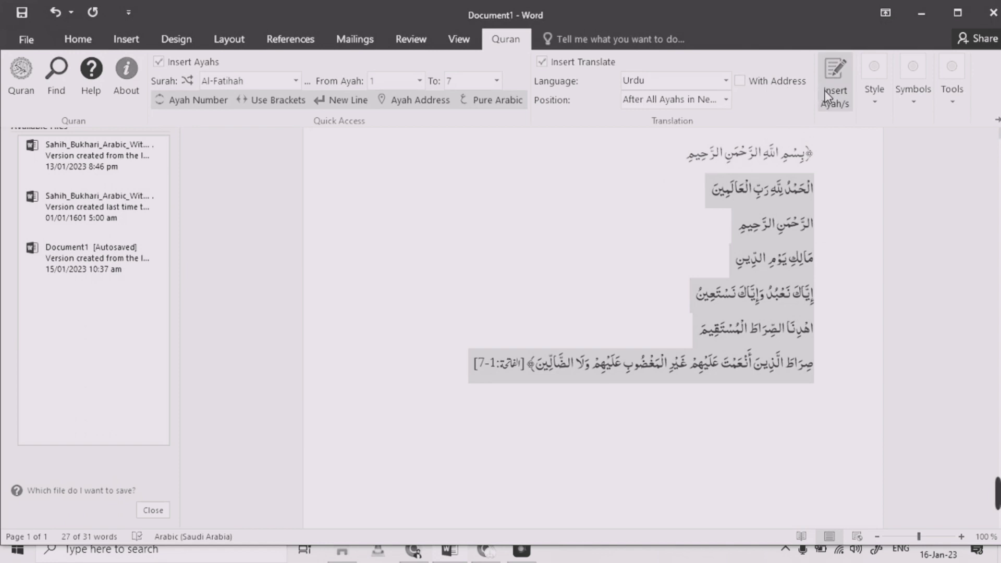
Select all seven ayah lines and reinsert ayahs 1 to 7 together with their Urdu translation
left_click(577, 302)
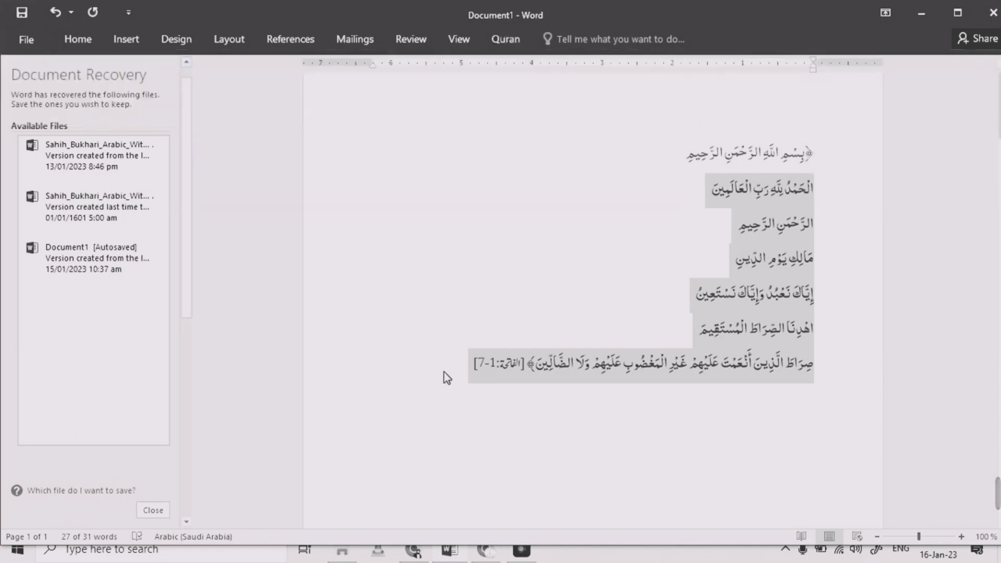
left_click_drag(472, 376, 681, 152)
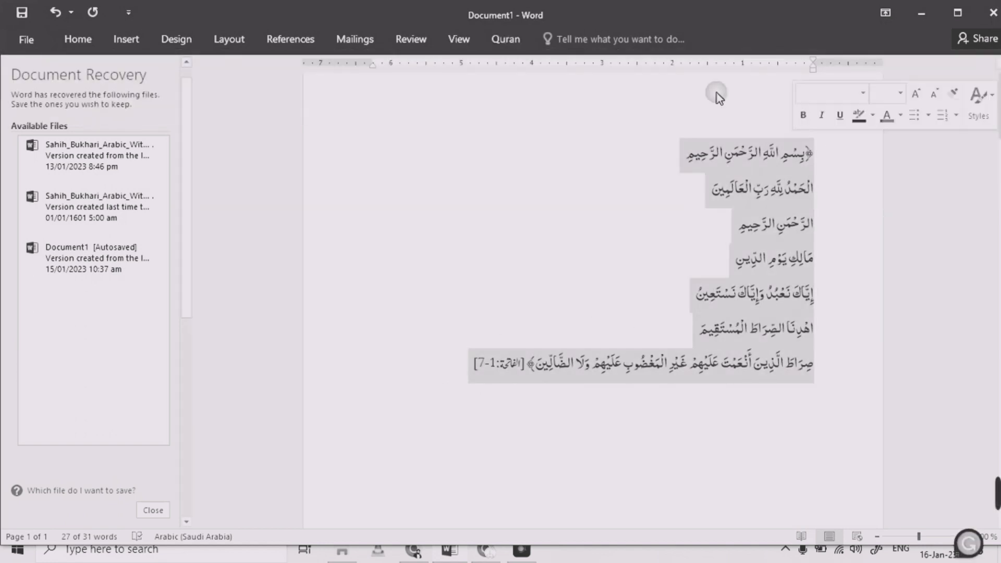
left_click(509, 47)
left_click(836, 80)
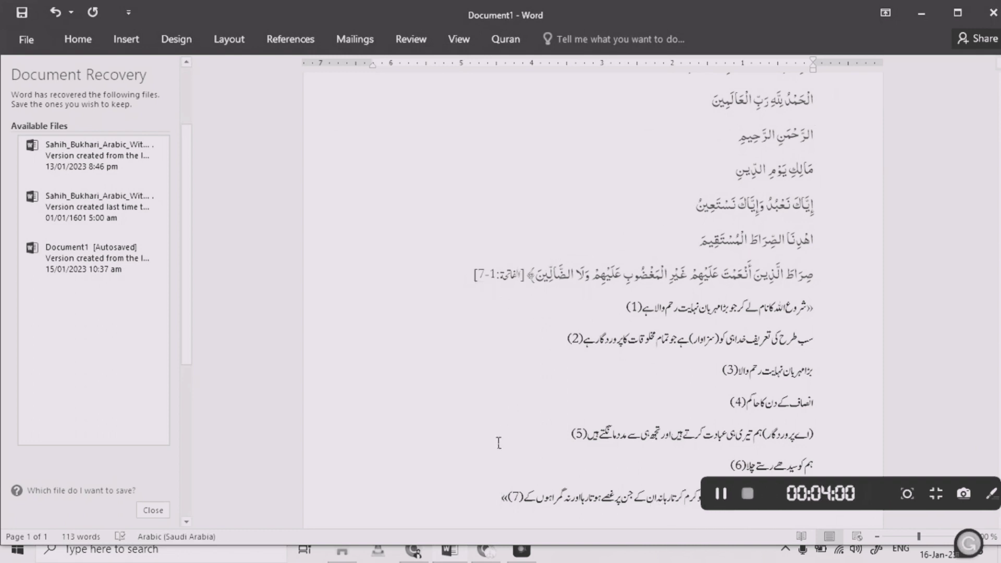
Switch off the Ayah Number option, select the whole document, and reinsert the ayahs with translation
double_click(577, 341)
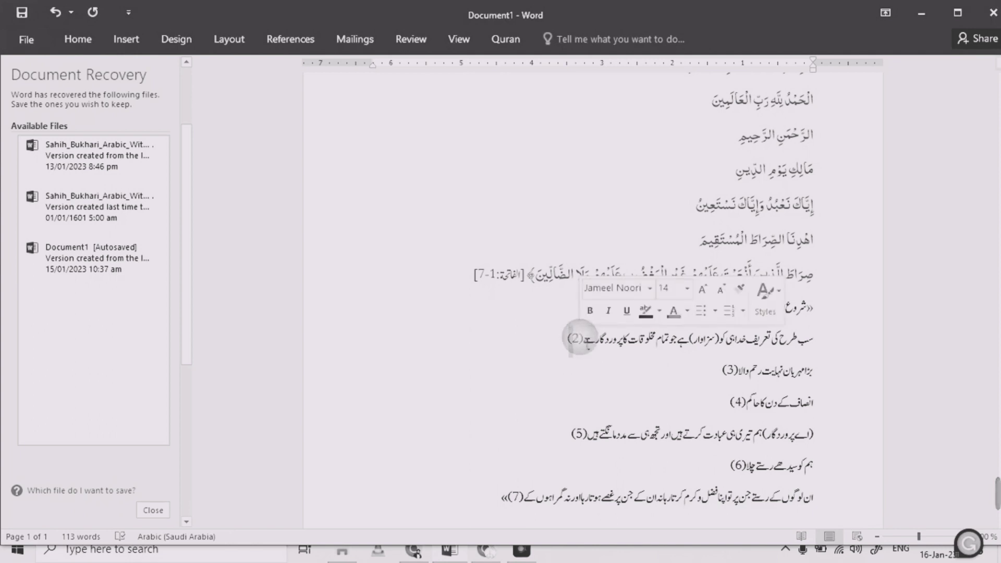
left_click(500, 41)
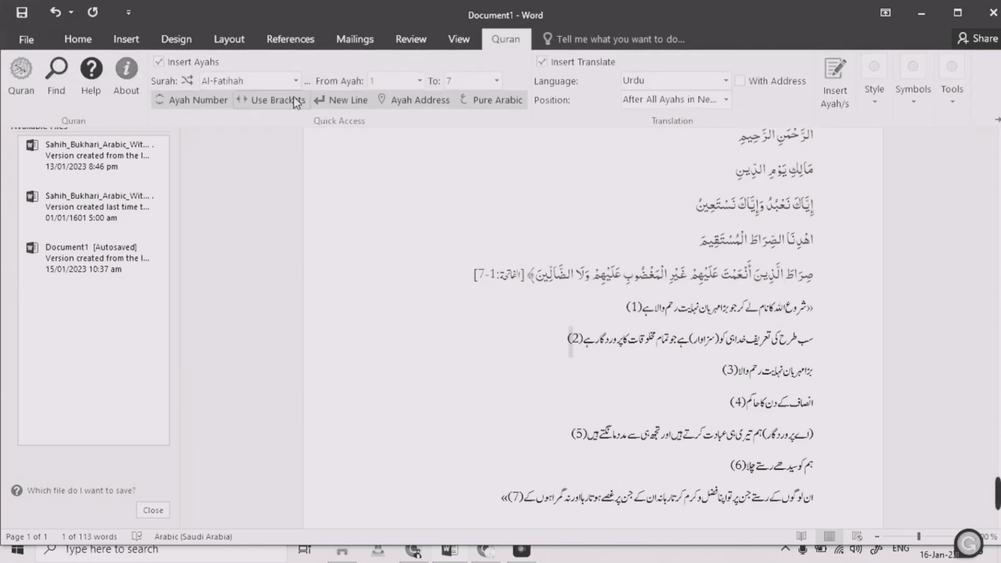
left_click(208, 106)
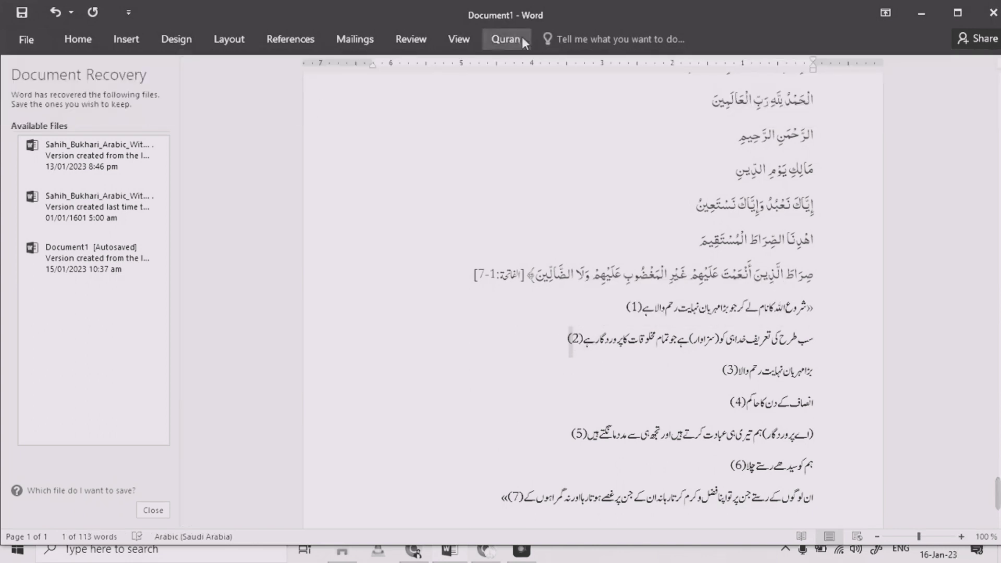
left_click(508, 42)
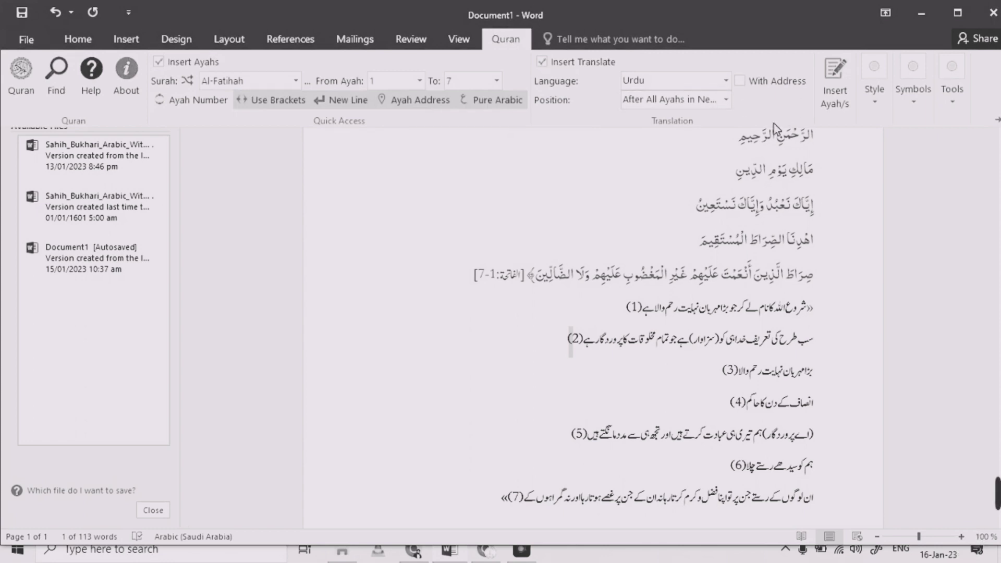
left_click(622, 275)
key("ctrl+a")
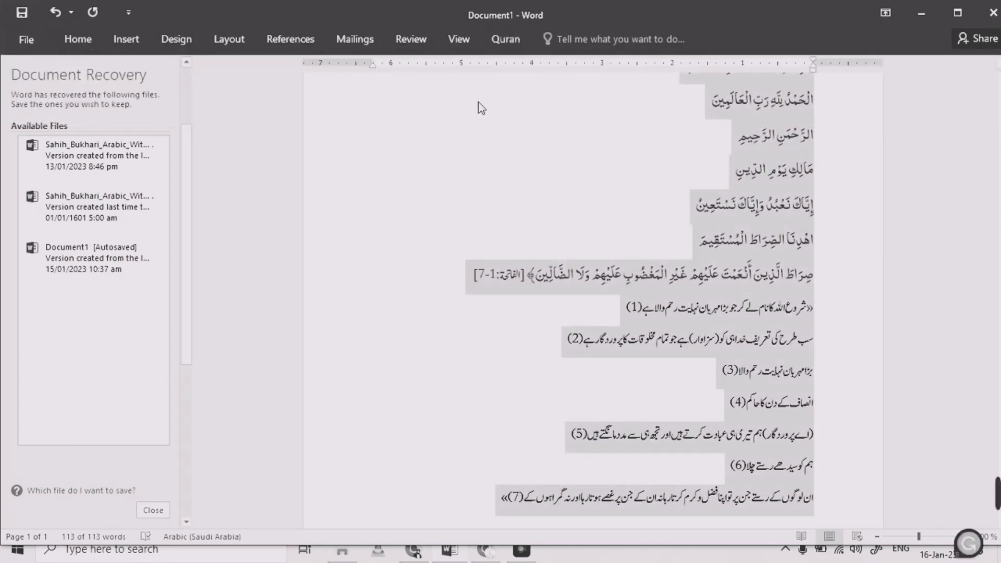
left_click(509, 37)
left_click(830, 109)
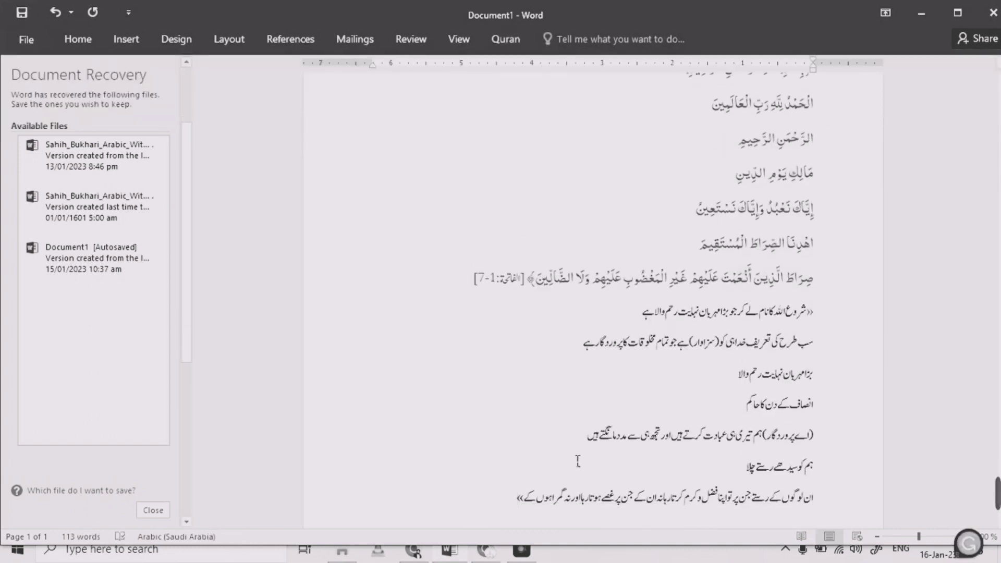
Select the text, set the translation Position to After Each Ayat, and reinsert the ayahs
left_click_drag(515, 510, 468, 57)
left_click(504, 39)
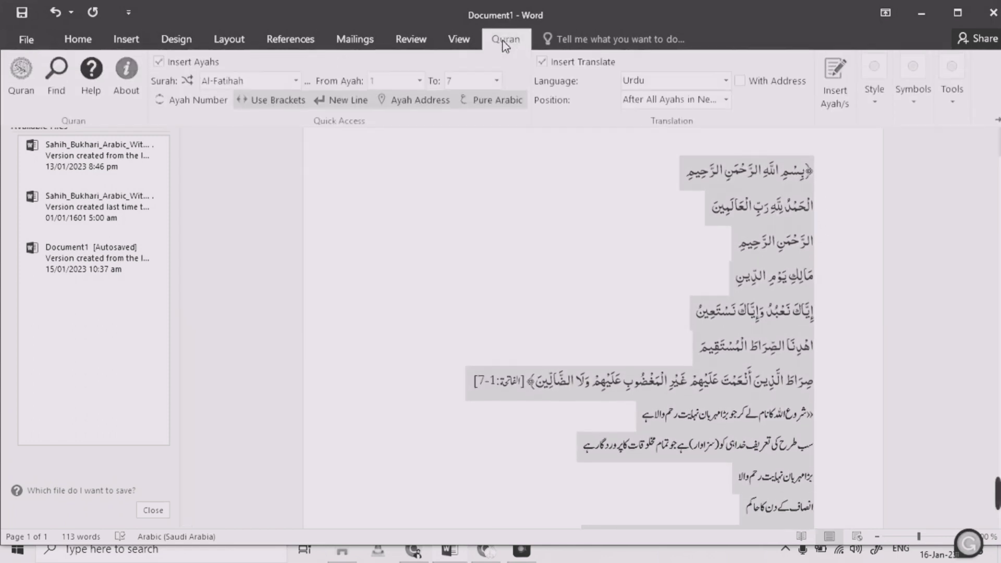
left_click(726, 98)
left_click(675, 130)
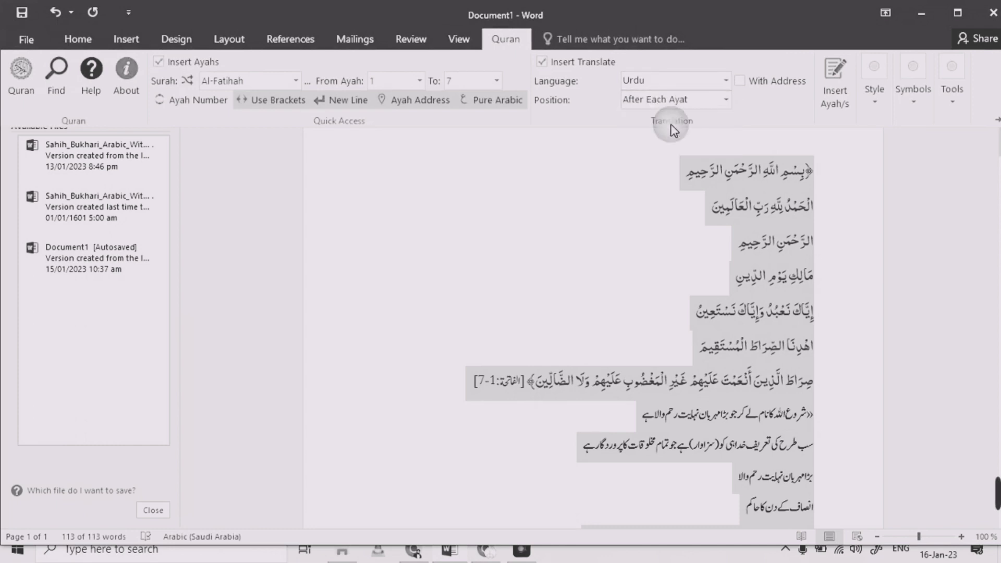
left_click(833, 91)
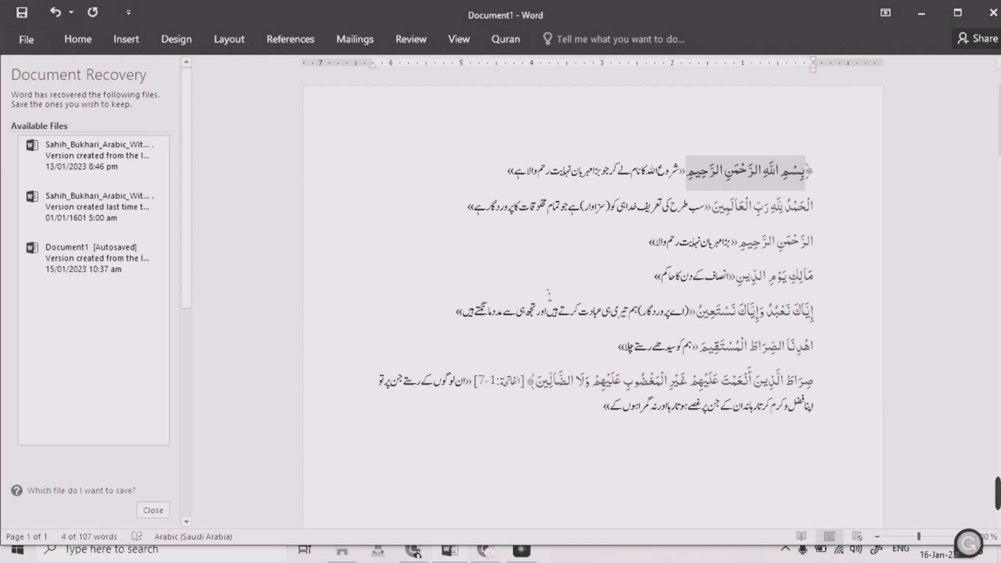
Select the ayah text and reinsert the ayahs with their Urdu translation placed After Each Ayat
left_click(505, 39)
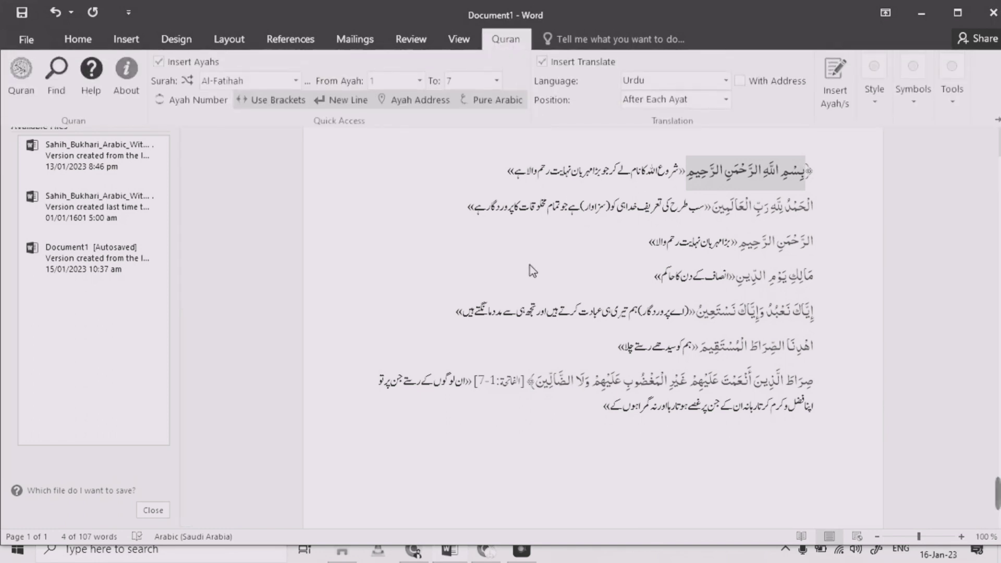
left_click(582, 410)
left_click_drag(601, 410, 653, 104)
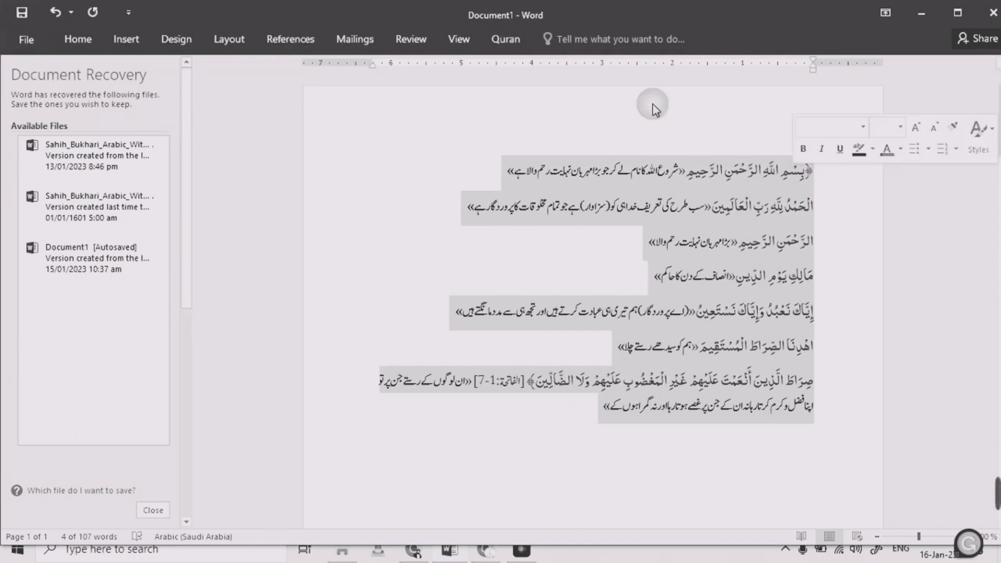
left_click(493, 44)
left_click(639, 100)
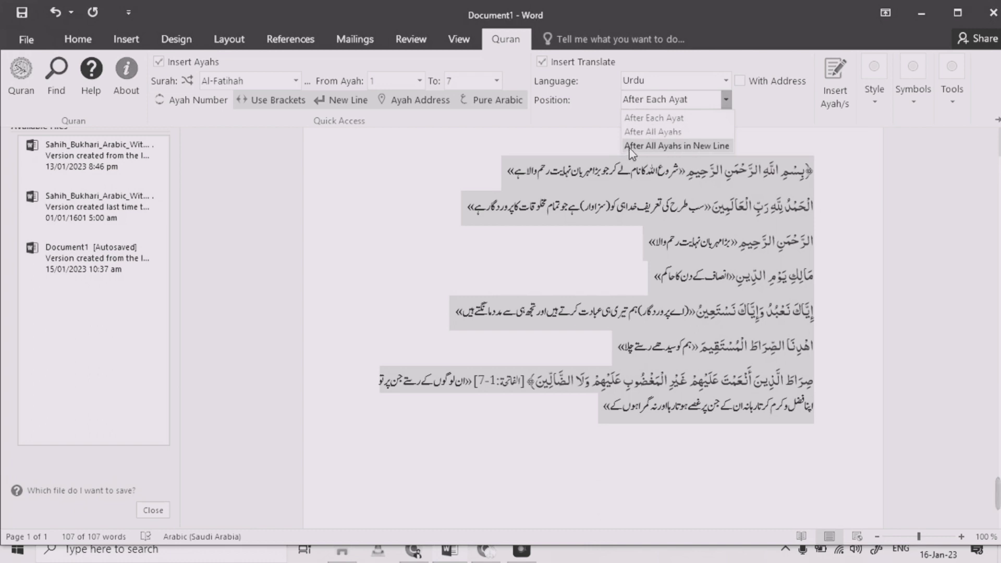
left_click(634, 105)
left_click(291, 123)
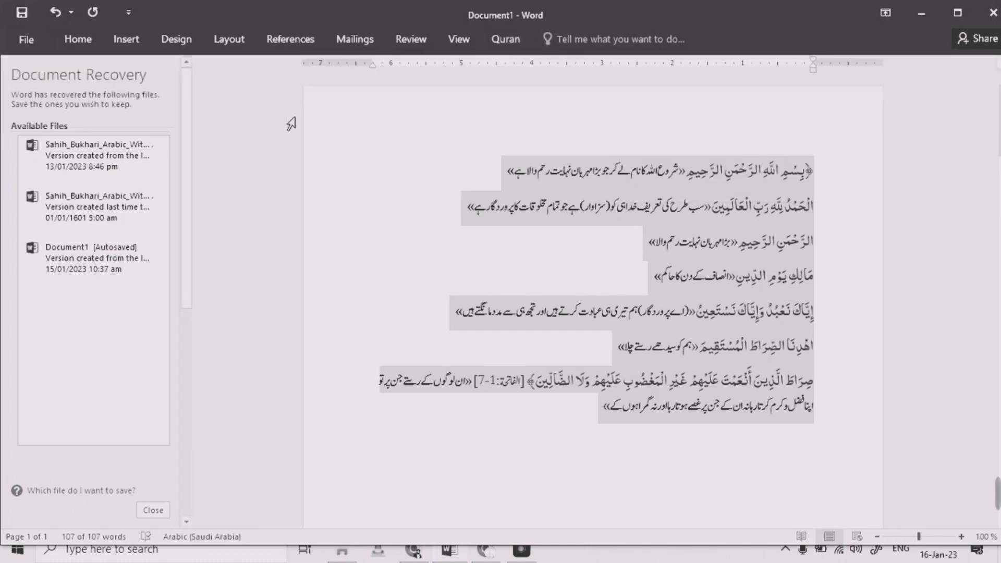
left_click(506, 39)
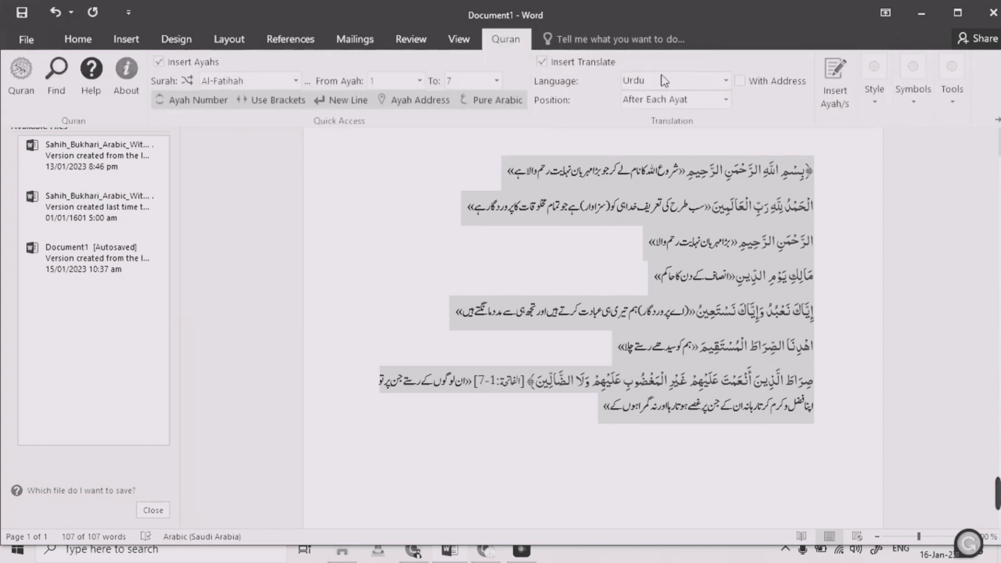
left_click(828, 92)
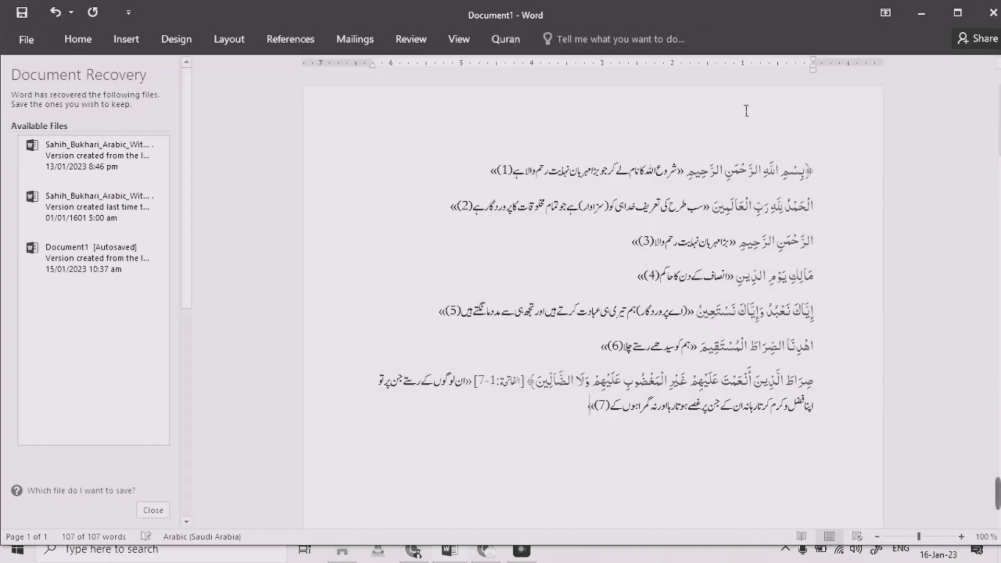
Set the translation Position to After All Ayahs, select the whole document, and reinsert the ayahs
left_click(502, 37)
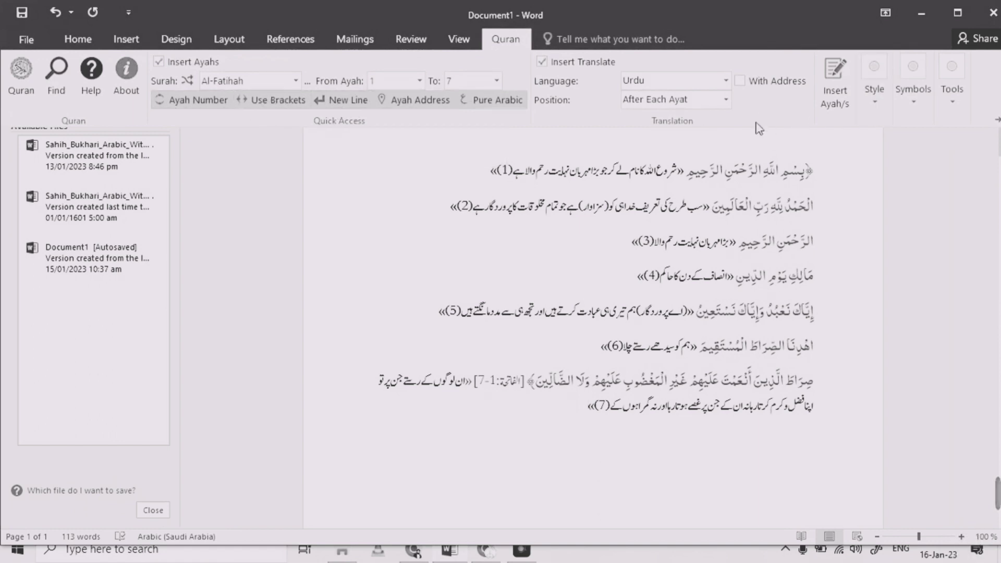
left_click(658, 103)
left_click(660, 105)
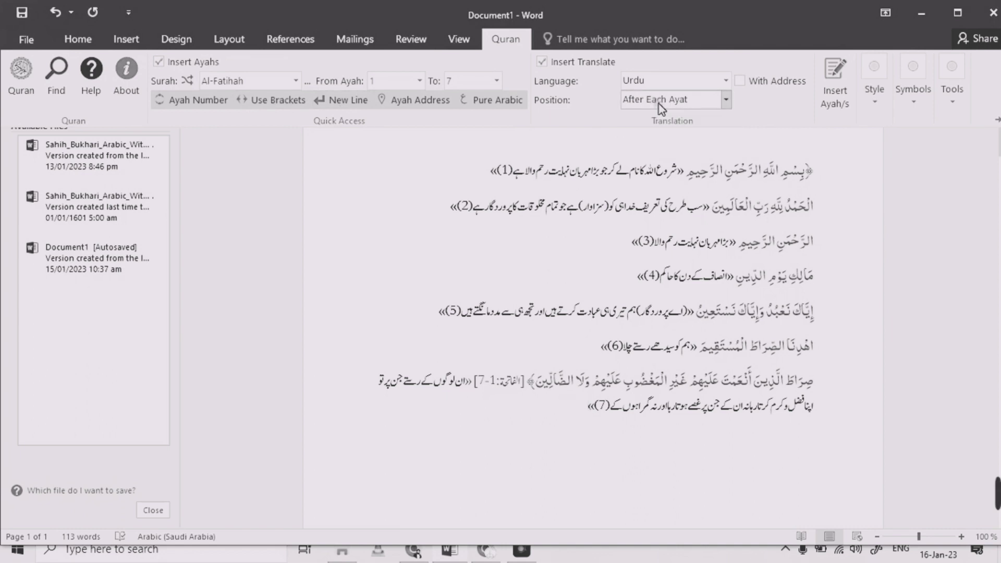
left_click(660, 105)
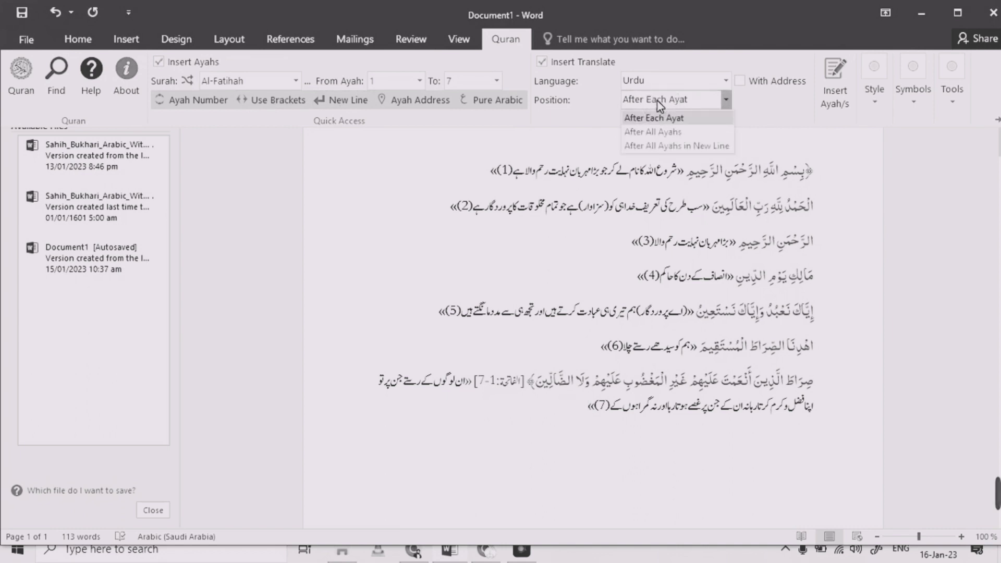
left_click(655, 132)
key("ctrl+a")
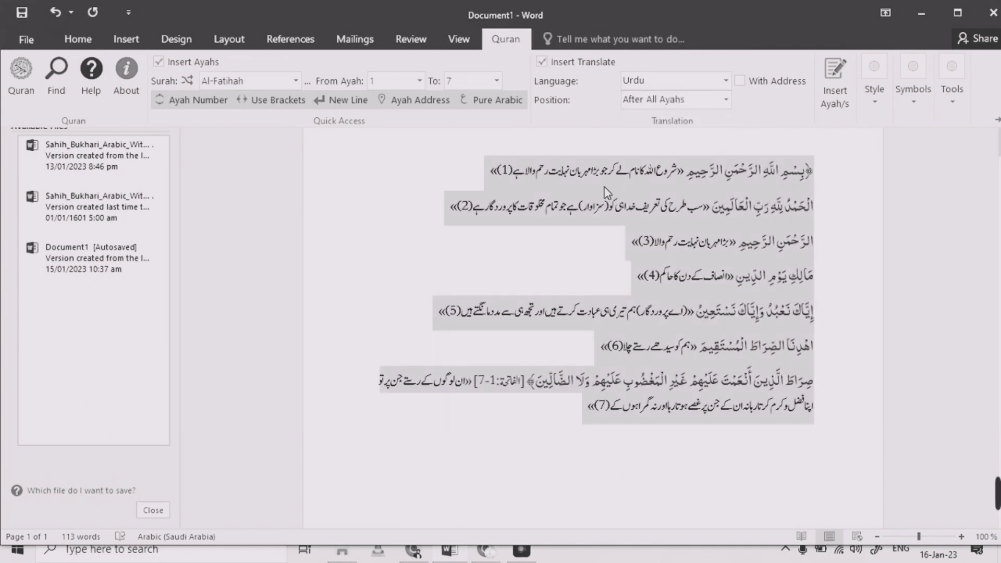
left_click(830, 91)
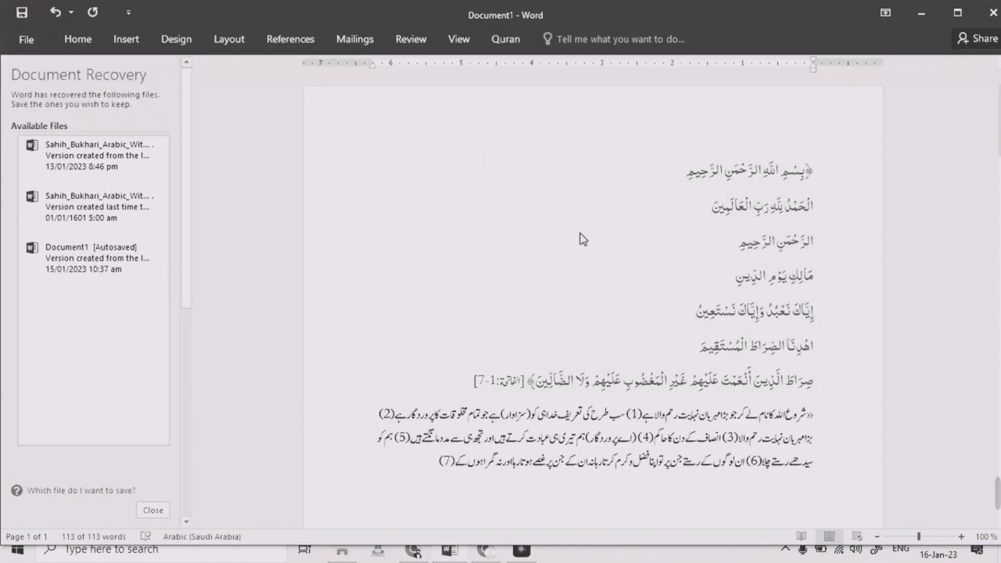
Select the Urdu translation paragraph and review the translation Position options
left_click_drag(433, 462, 834, 417)
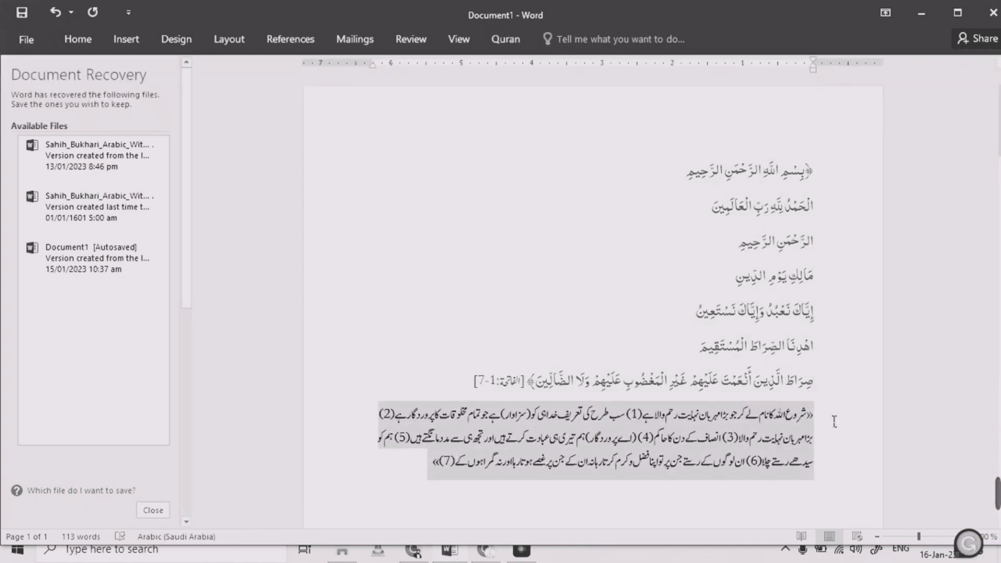
left_click(425, 462)
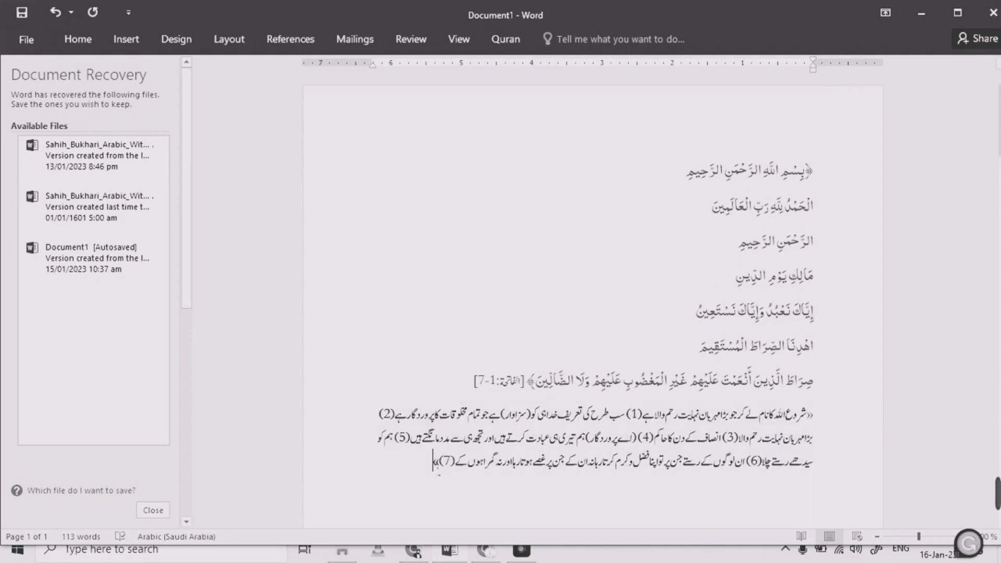
left_click_drag(436, 465, 811, 415)
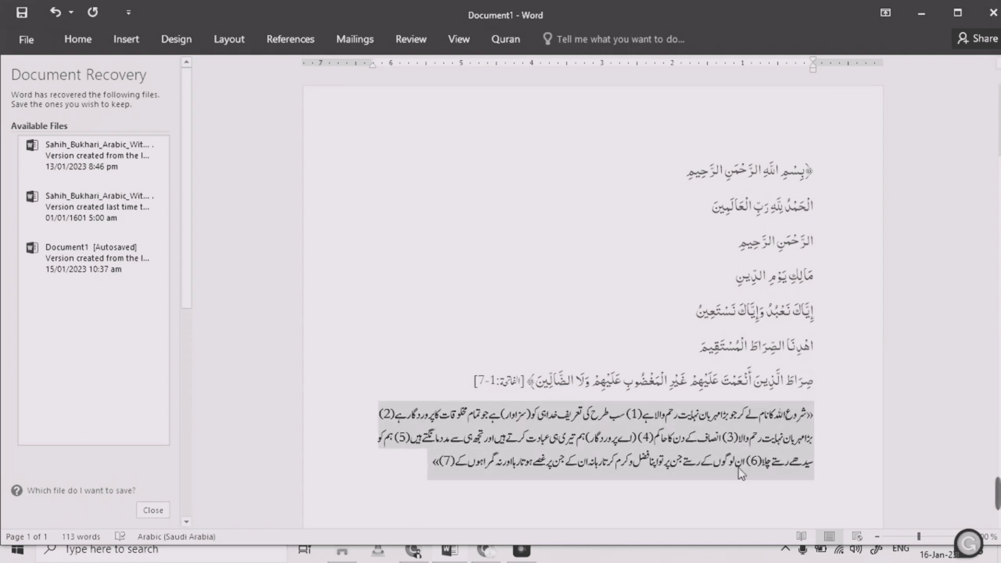
left_click(507, 42)
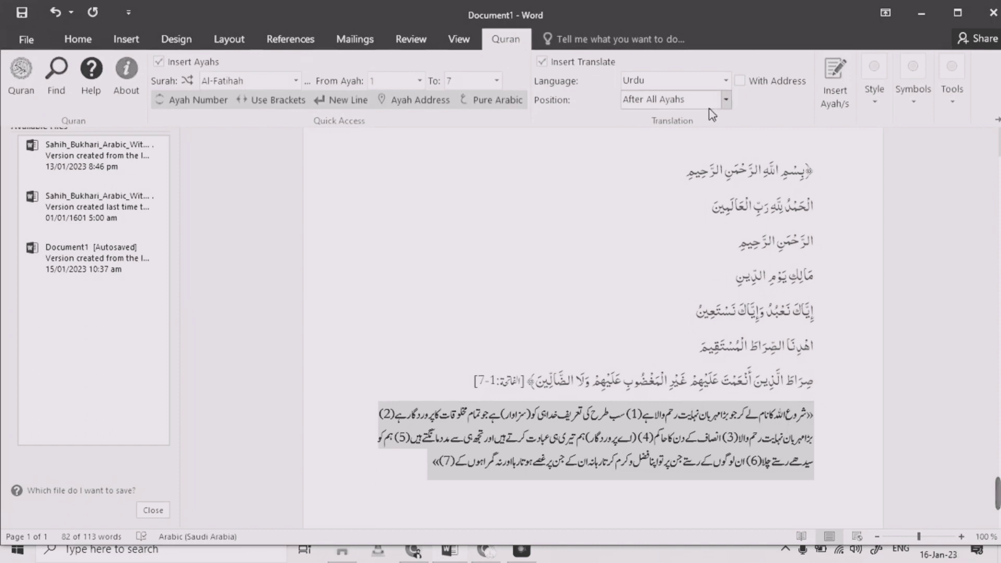
left_click(726, 104)
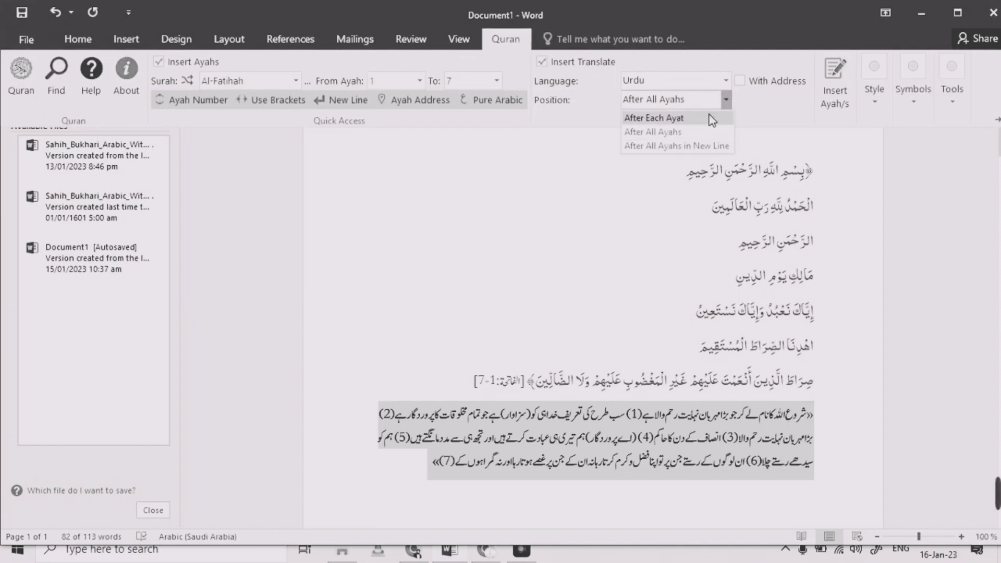
left_click(768, 103)
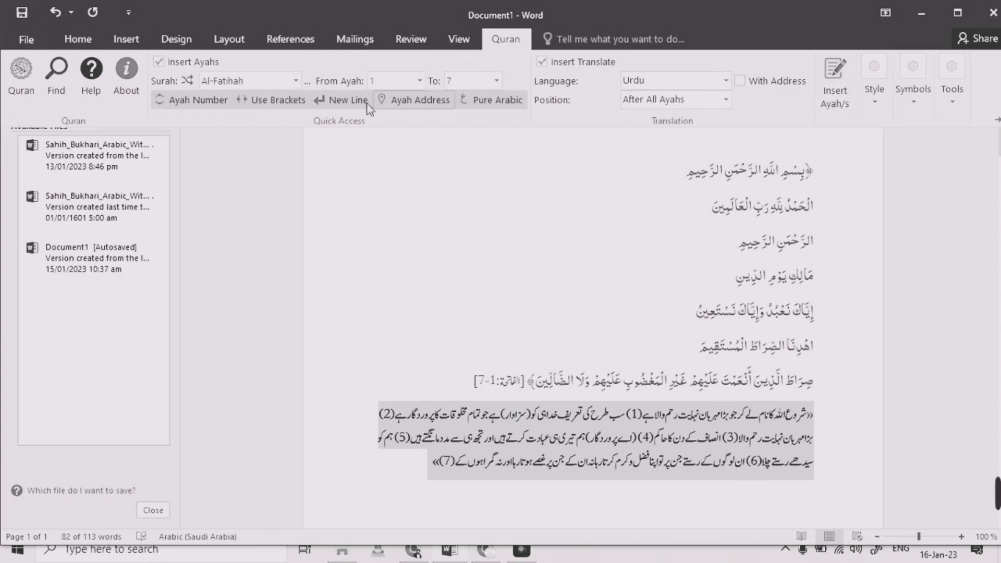
left_click(659, 101)
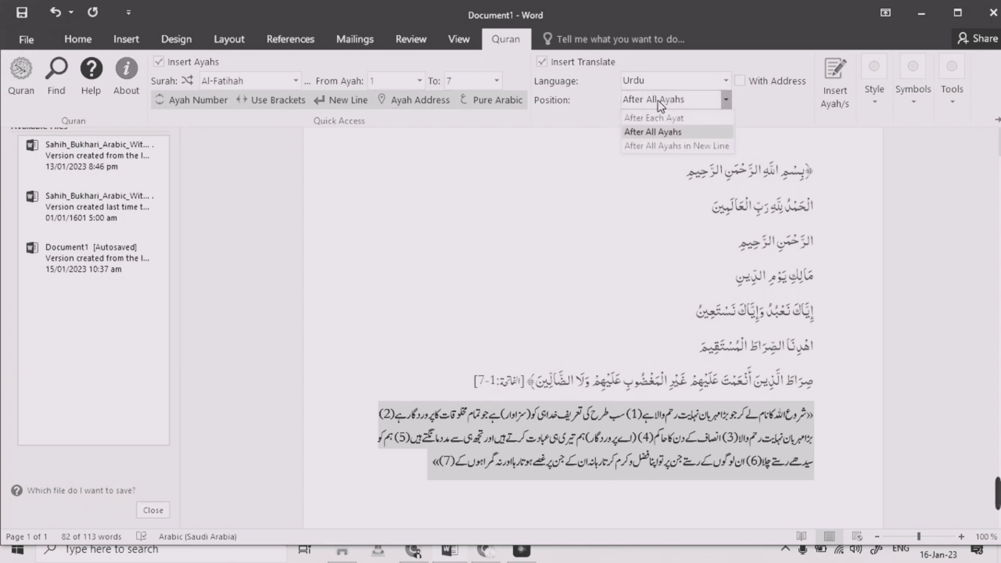
left_click(656, 132)
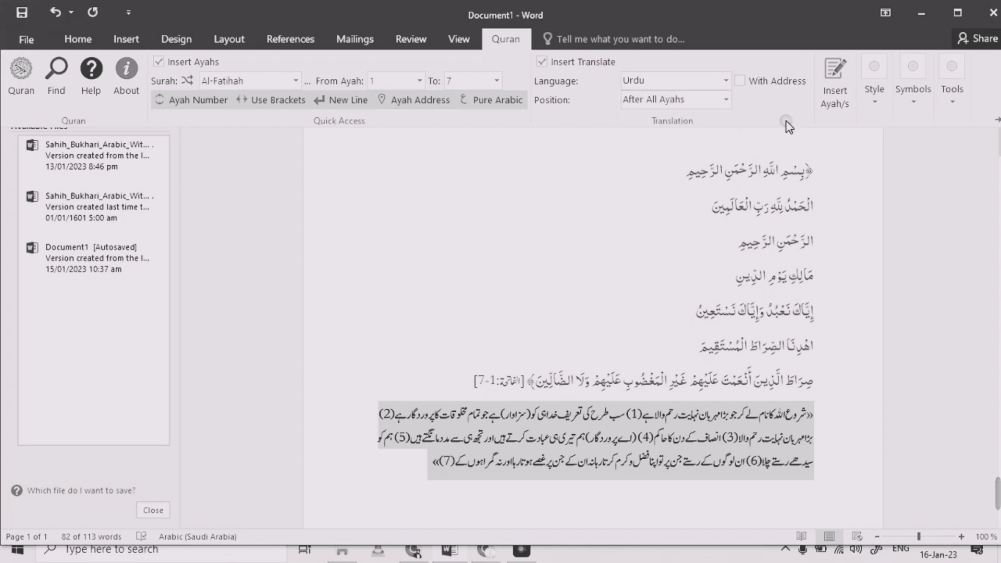
Open the Style dialog and set the Ayah Style font to KFGQPC Uthmanic Script HAFS
left_click(870, 100)
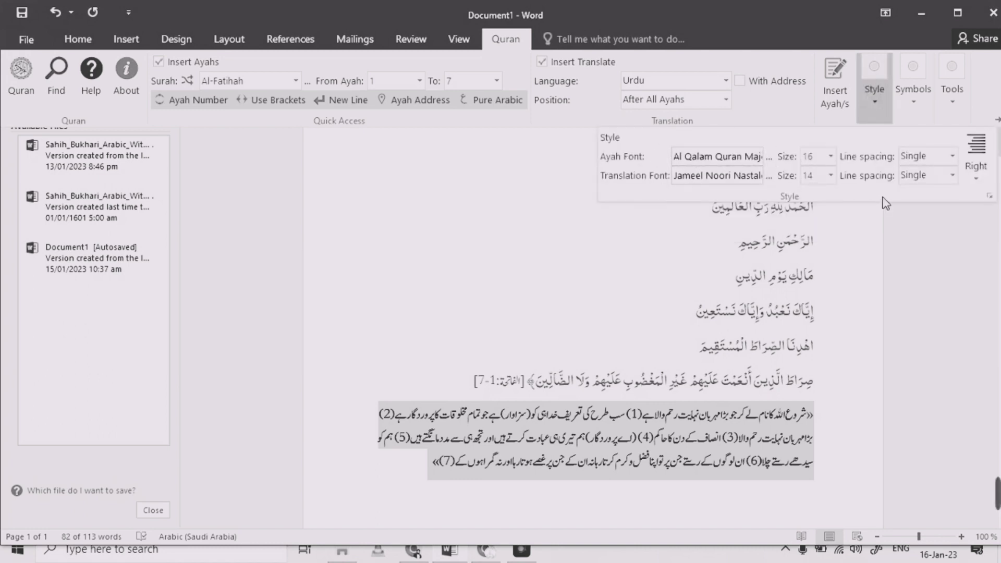
left_click(878, 102)
left_click(877, 102)
left_click(989, 197)
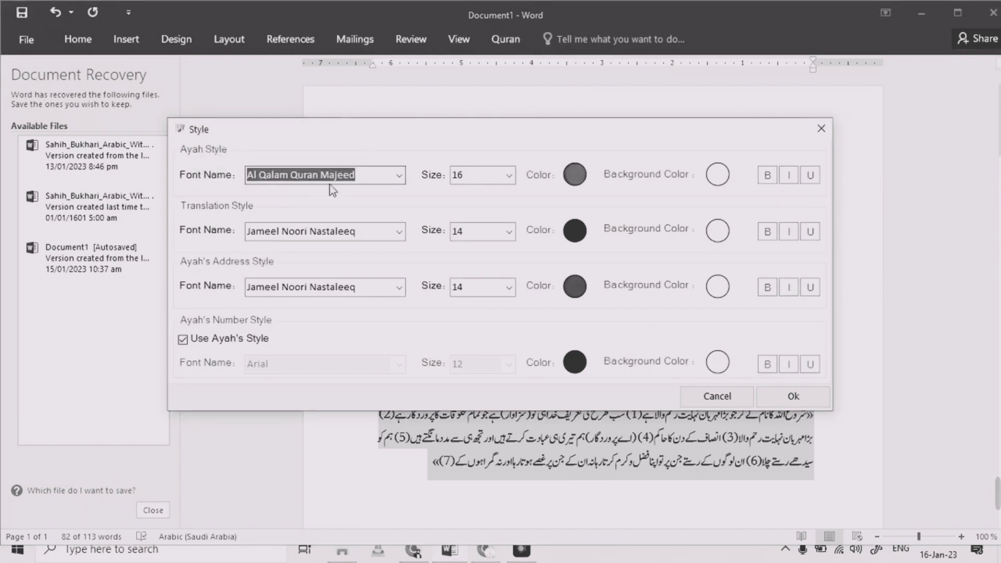
left_click(396, 181)
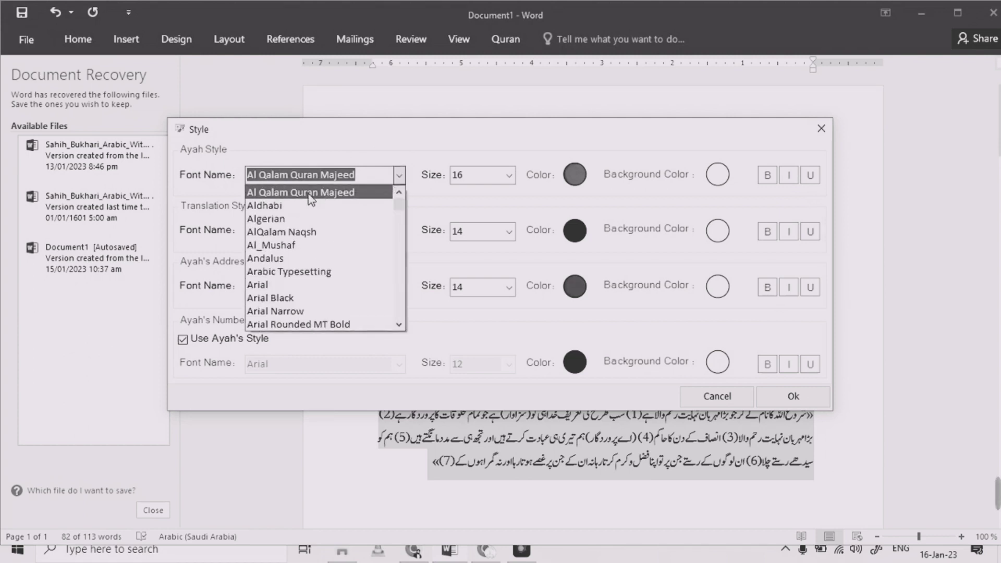
left_click(356, 194)
type("kf")
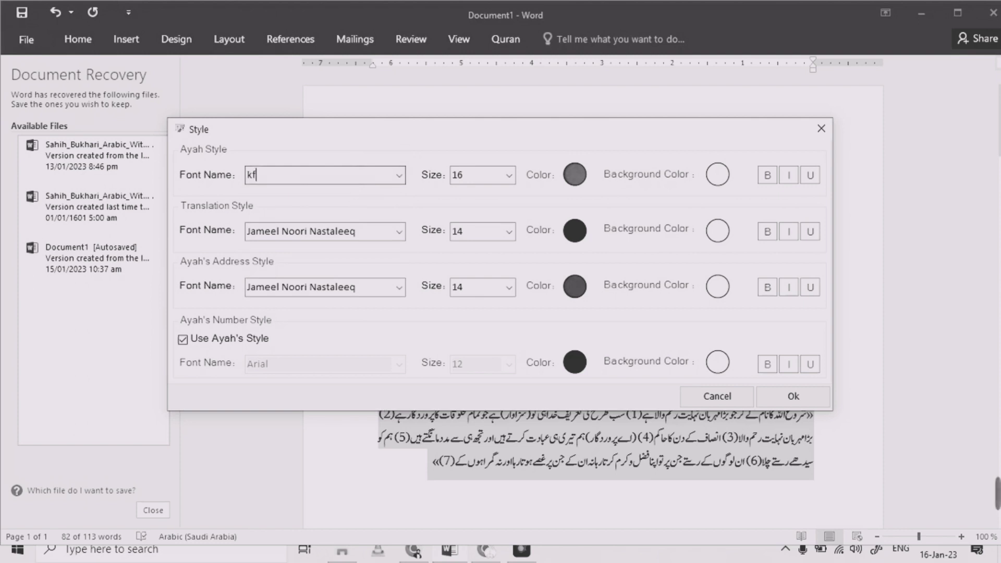
left_click(399, 175)
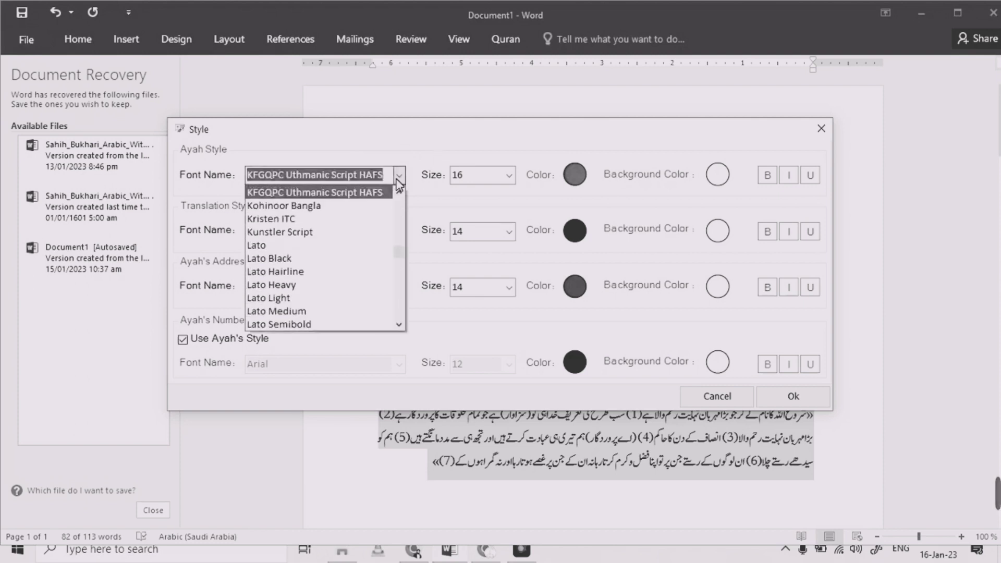
left_click(351, 204)
left_click(399, 177)
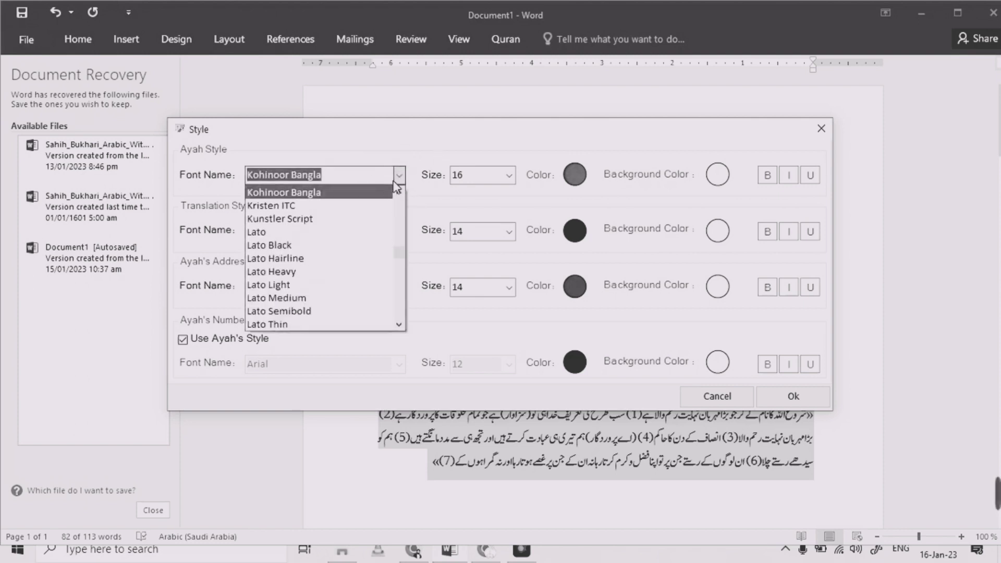
type("kf")
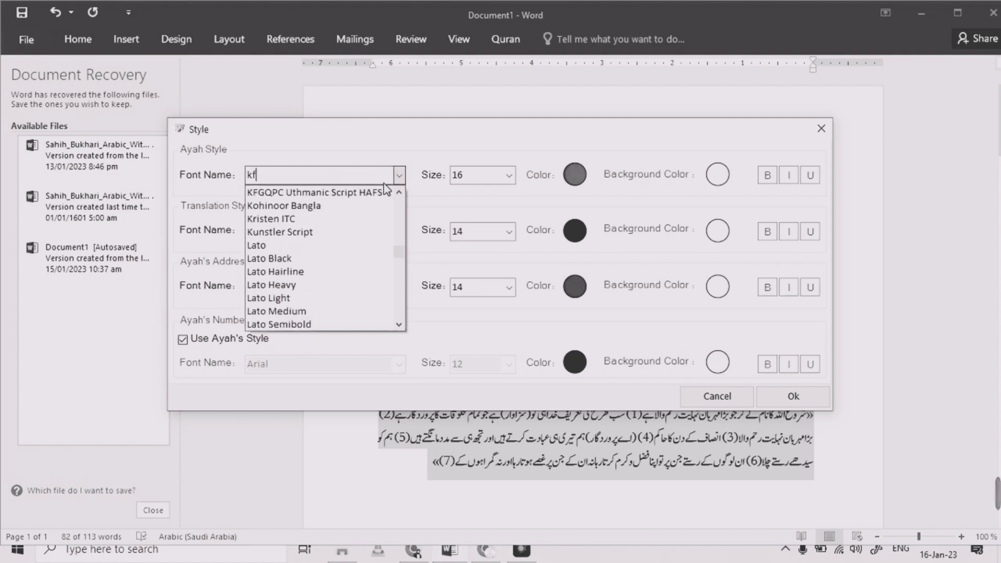
left_click(355, 198)
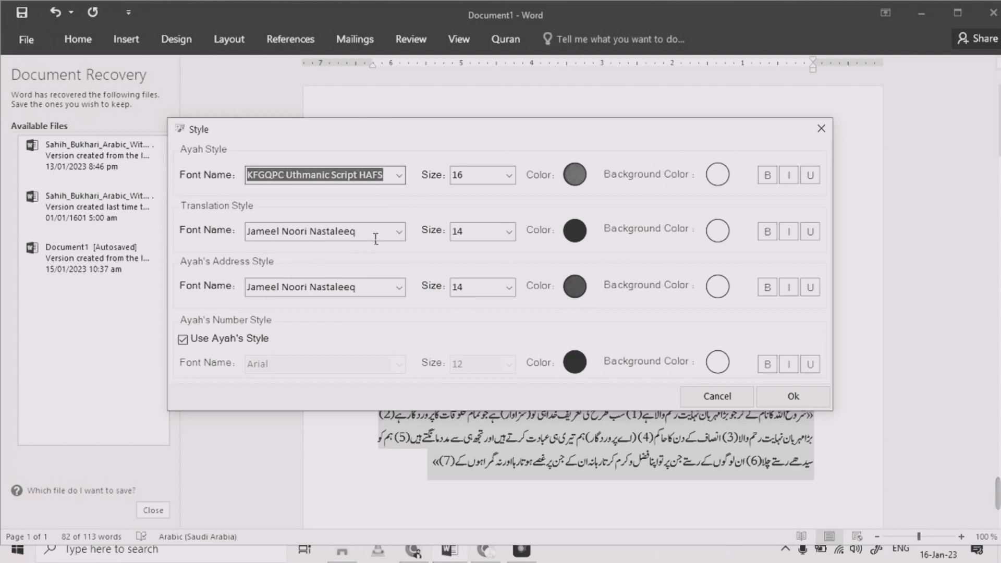
Set the Ayah Style background colour to a dark colour
left_click_drag(375, 239, 217, 247)
left_click(285, 241)
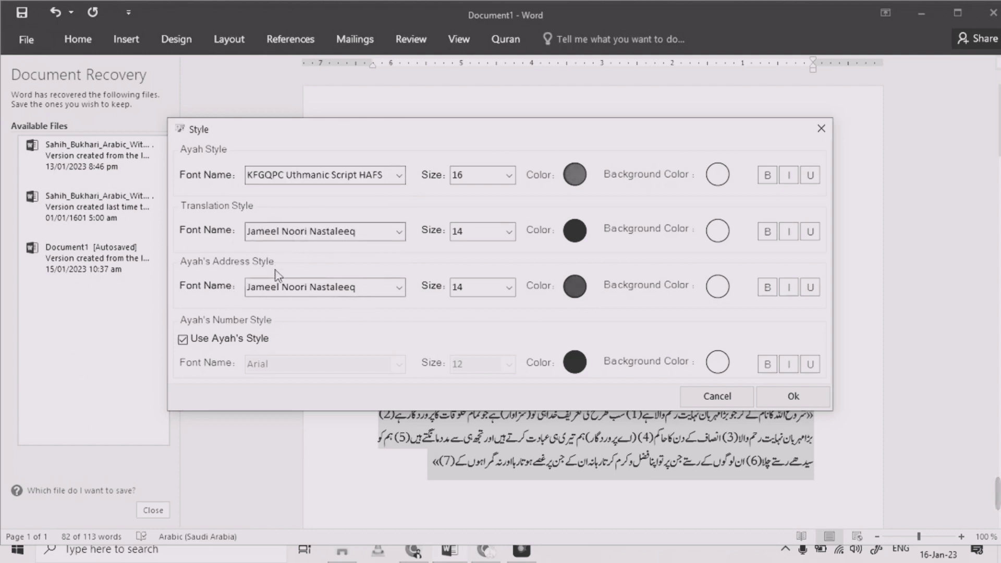
left_click(356, 294)
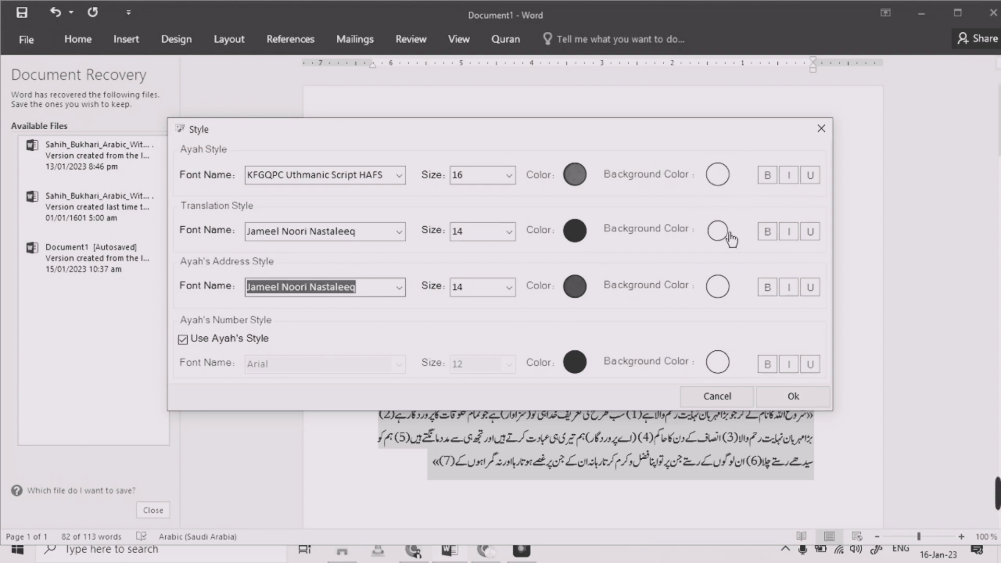
left_click(721, 181)
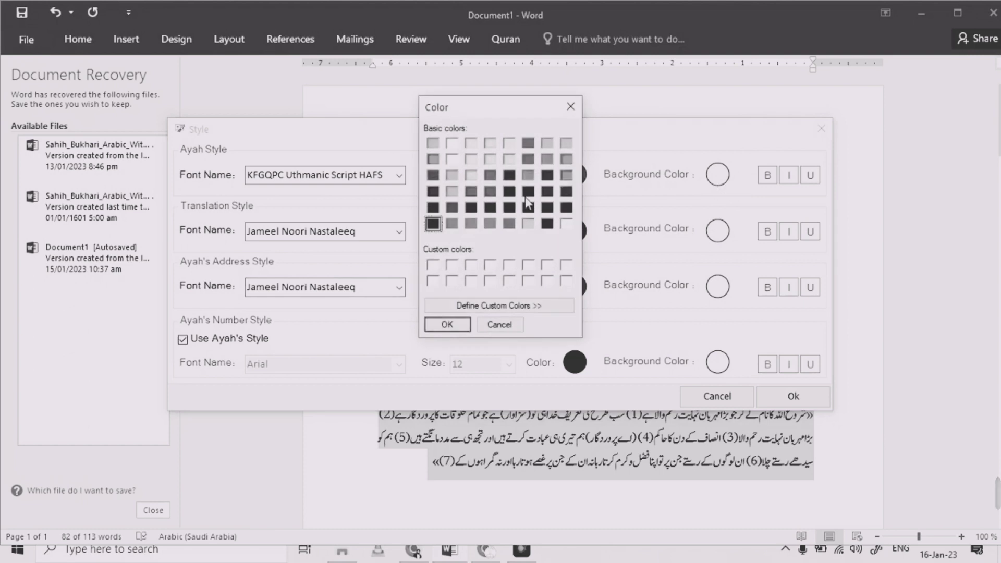
left_click(433, 192)
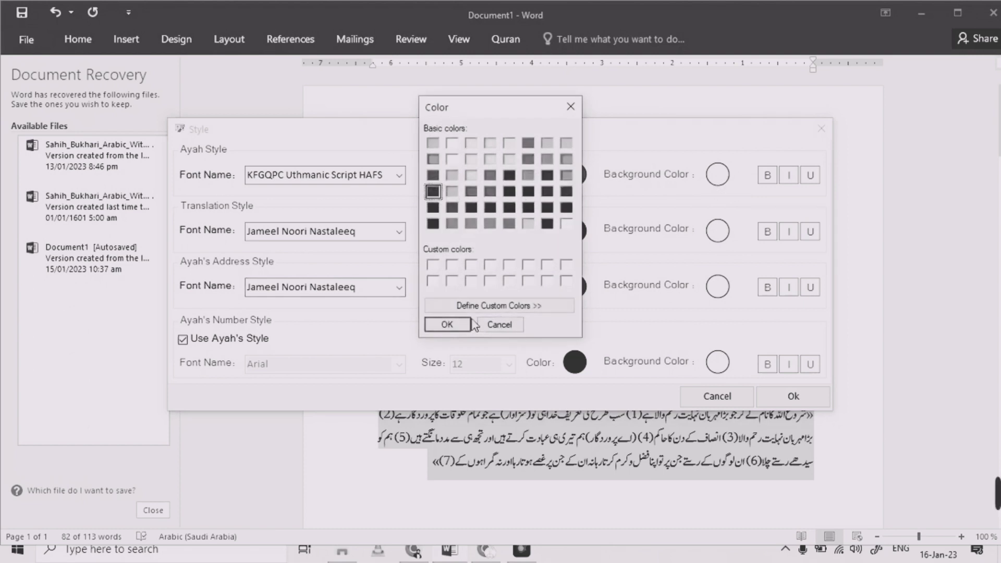
left_click(454, 325)
Set the Ayah Style text colour to white and apply the style settings
left_click(574, 178)
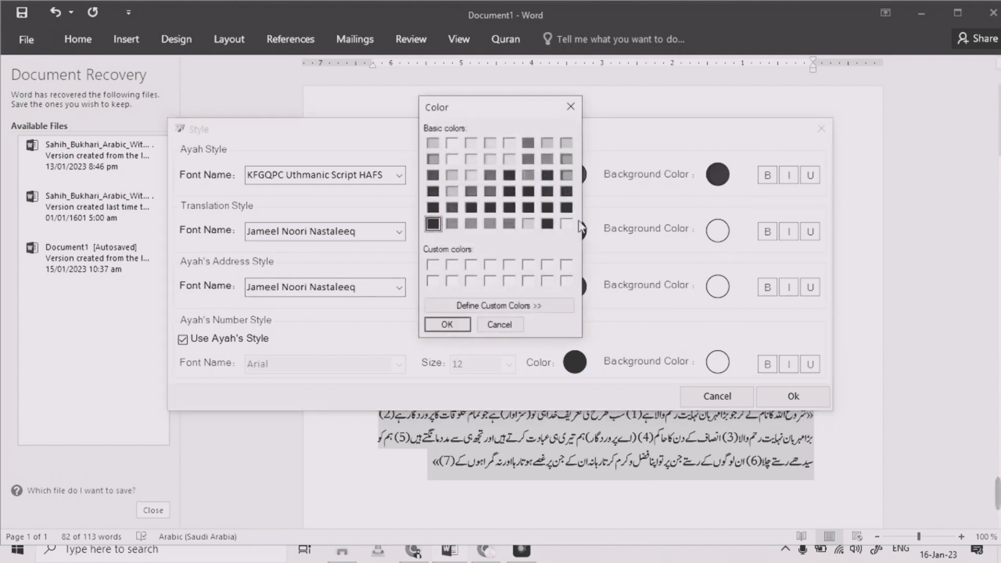
left_click(566, 225)
left_click(448, 325)
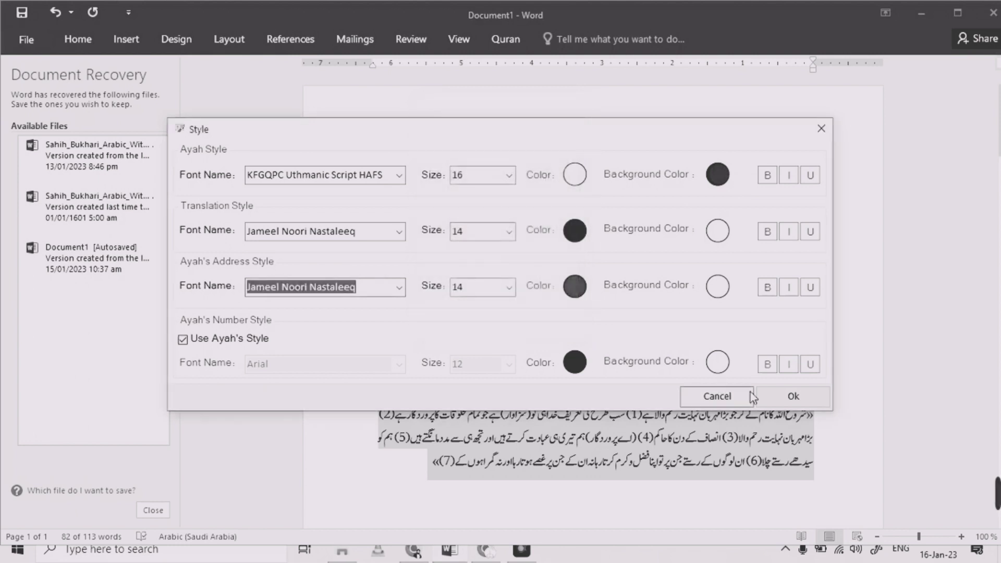
left_click(788, 396)
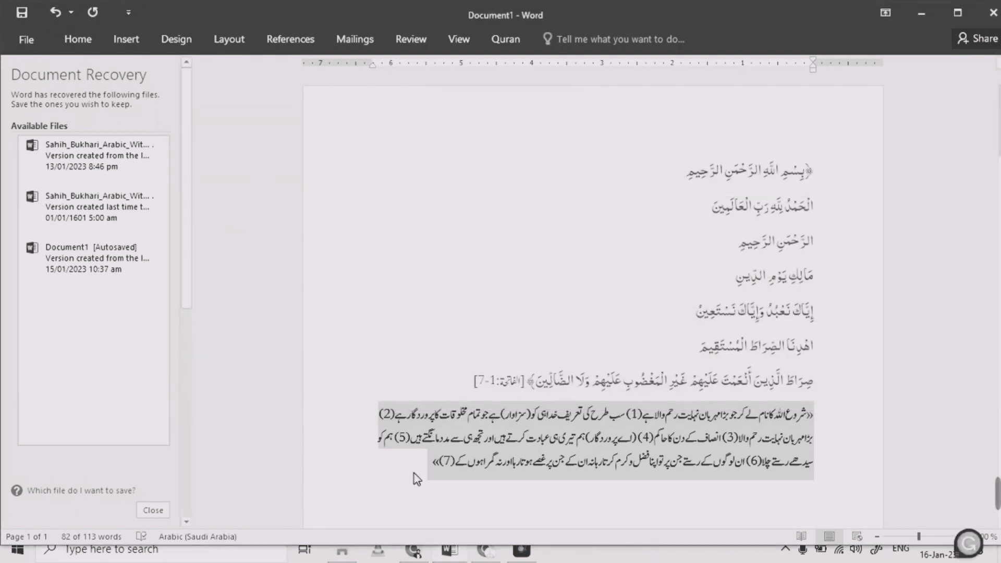
Select the inserted surah and translation and reinsert them with the New Line option turned off so the ayahs run continuously
left_click(435, 463)
left_click_drag(456, 464, 829, 171)
left_click(504, 39)
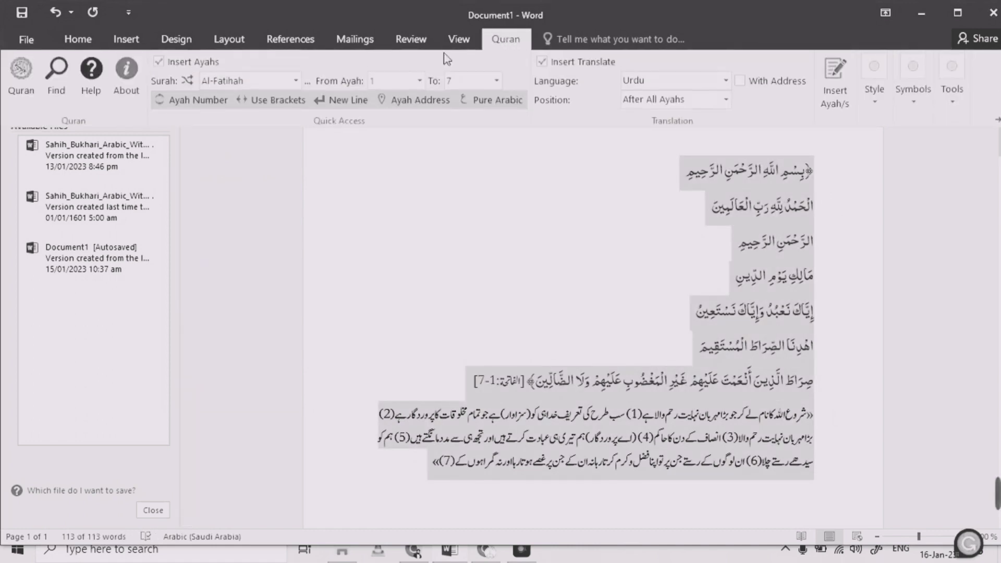
left_click(333, 104)
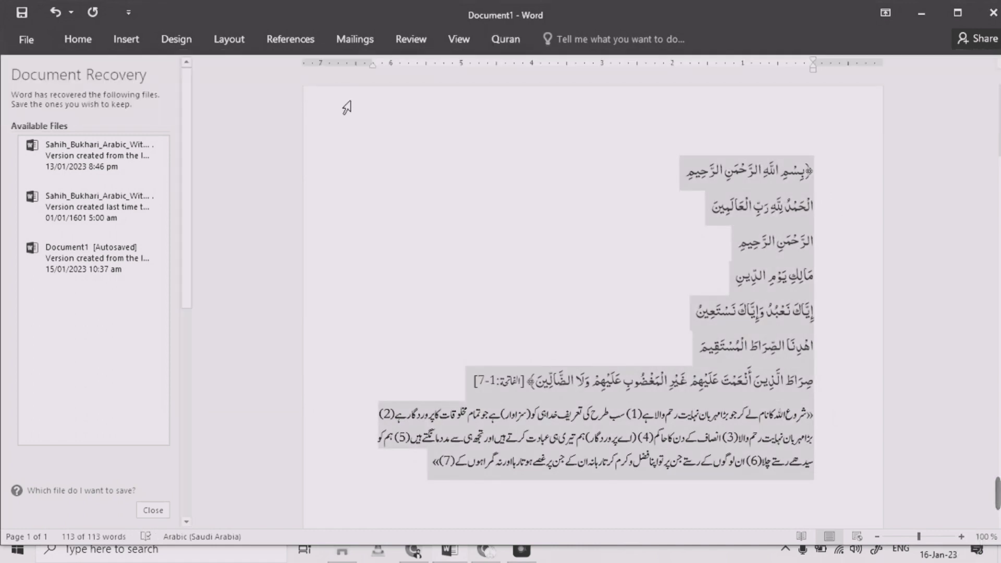
left_click(505, 38)
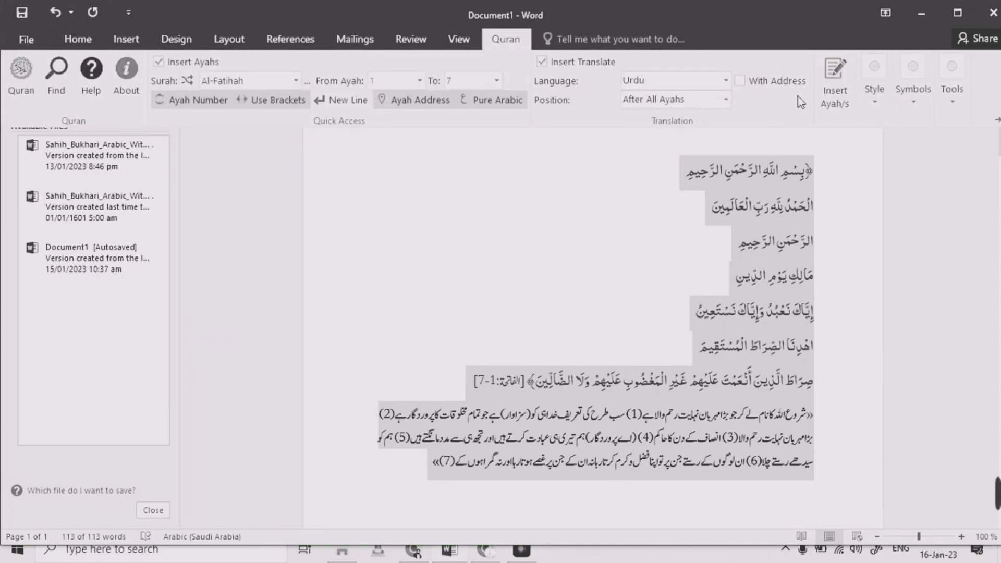
left_click(830, 96)
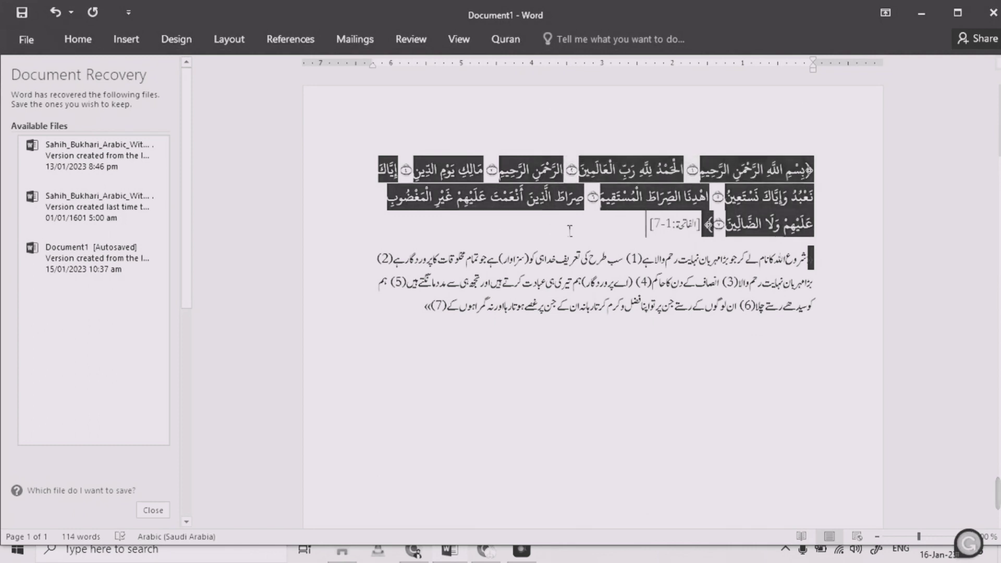
Select the whole surah and translation and reinsert them with the Ayah Number option turned off
left_click_drag(687, 229, 568, 181)
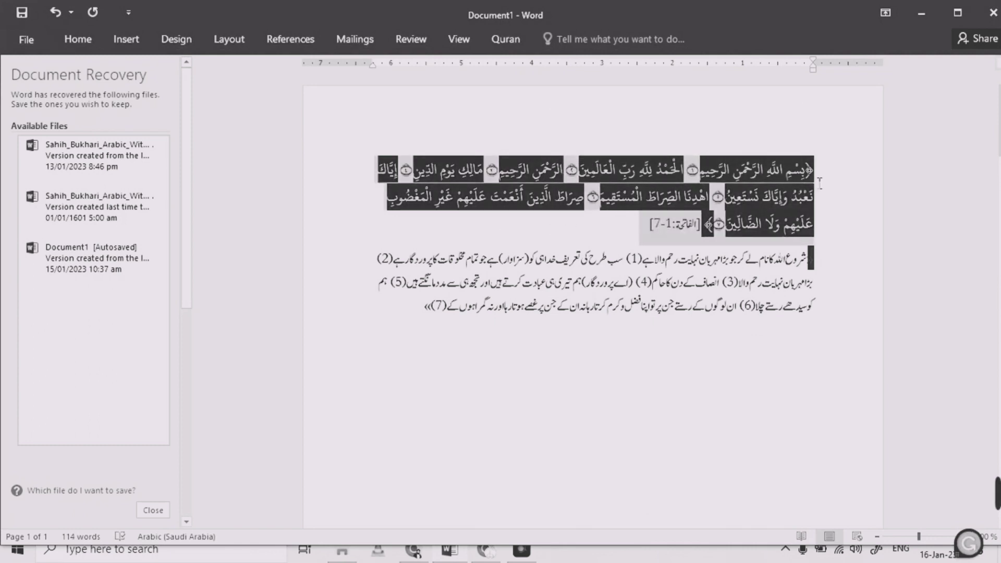
left_click(553, 171)
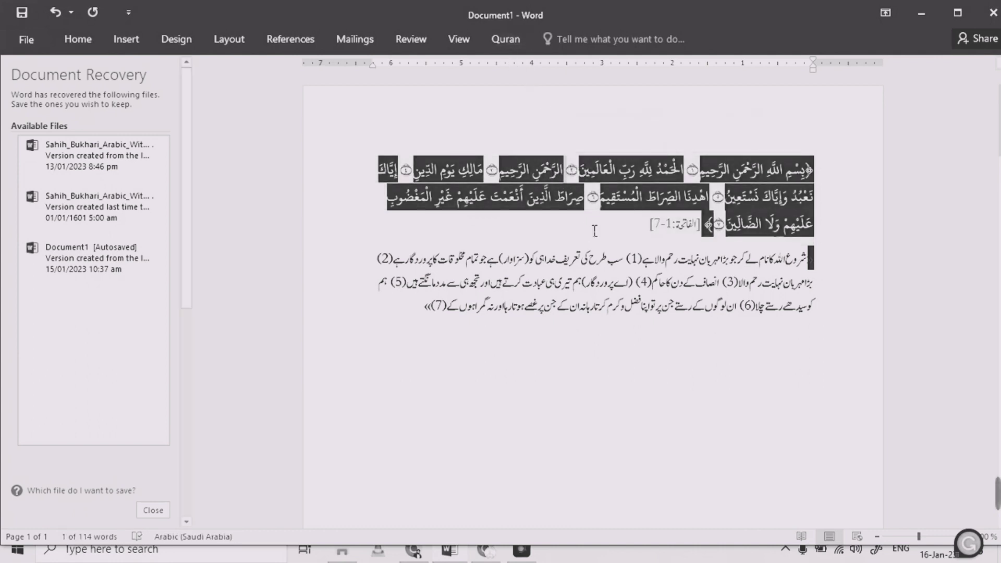
left_click_drag(640, 236, 825, 166)
left_click(493, 42)
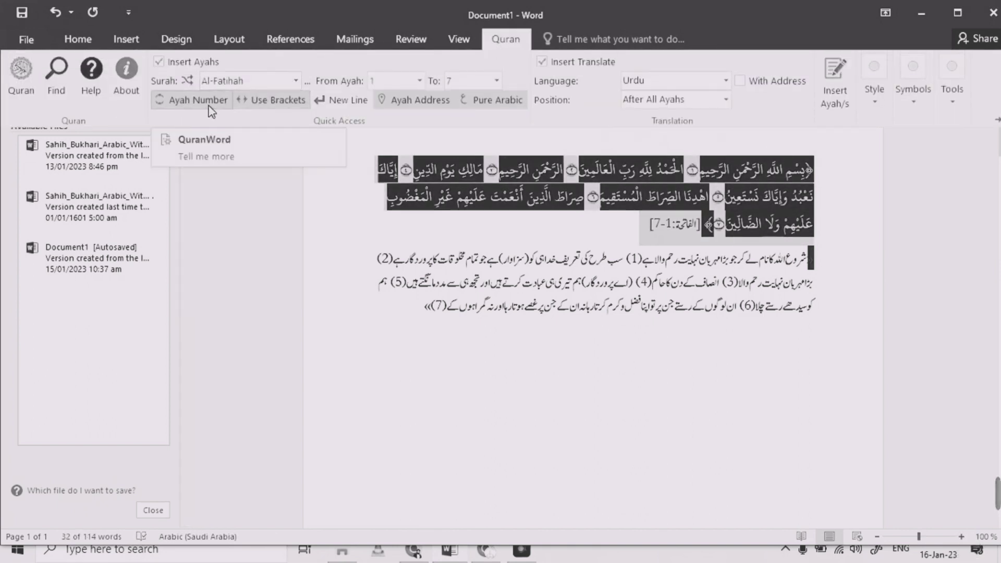
left_click(211, 100)
left_click(505, 40)
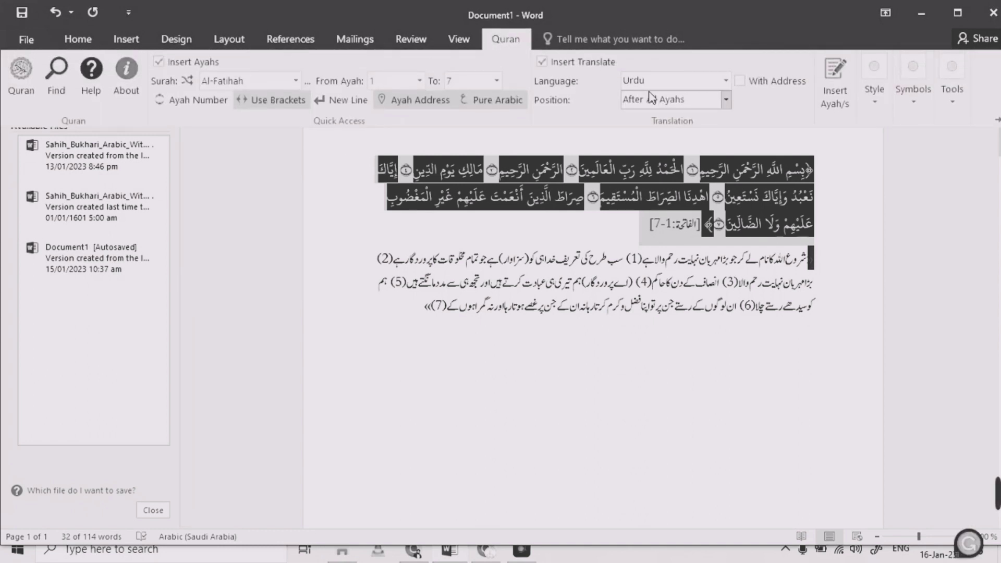
left_click(530, 305)
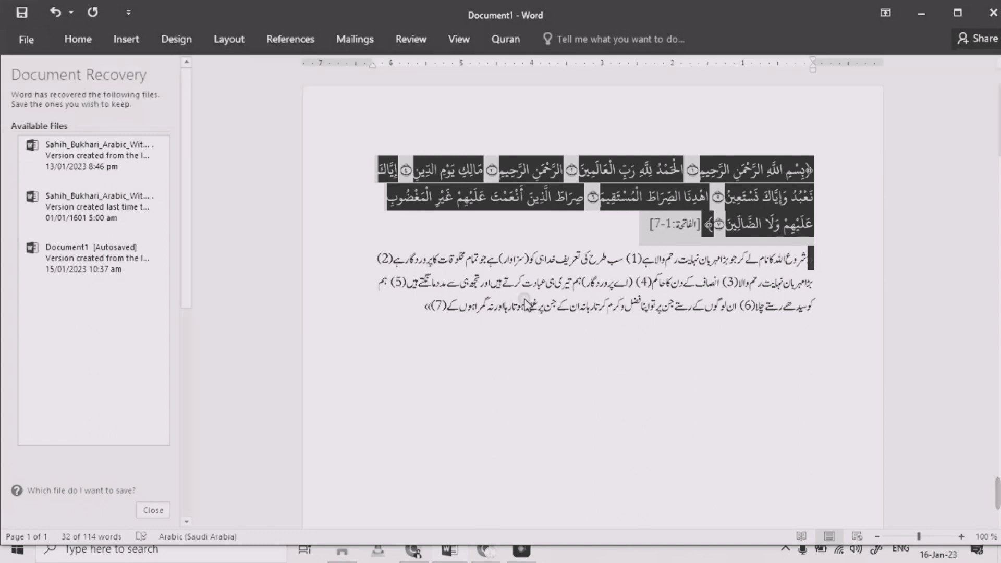
left_click_drag(417, 327, 824, 163)
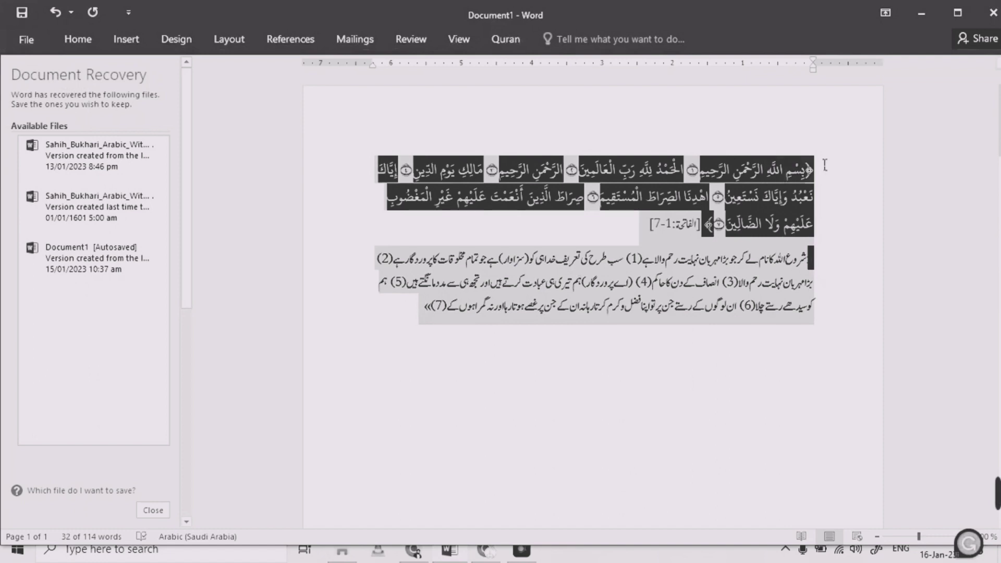
left_click(509, 42)
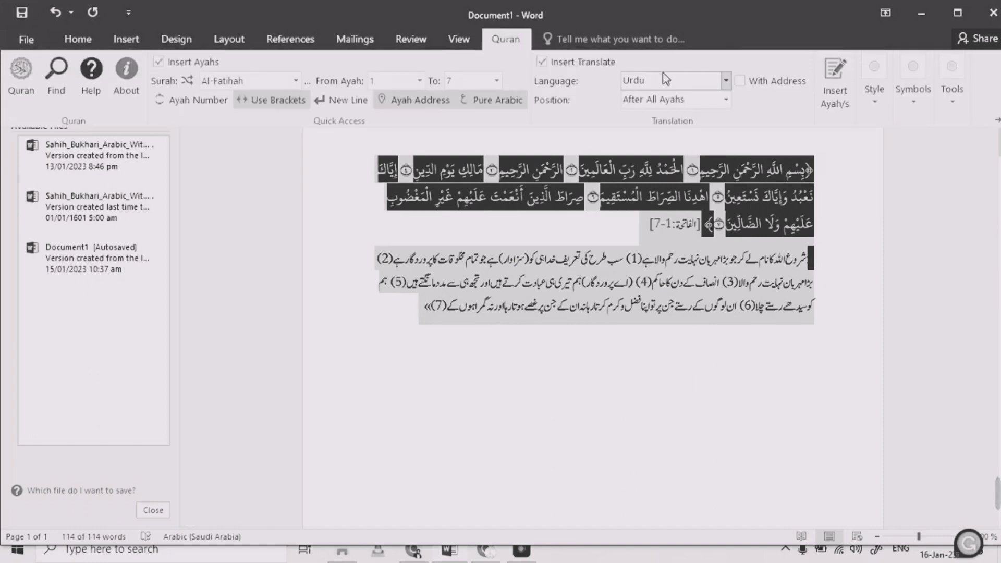
left_click(834, 86)
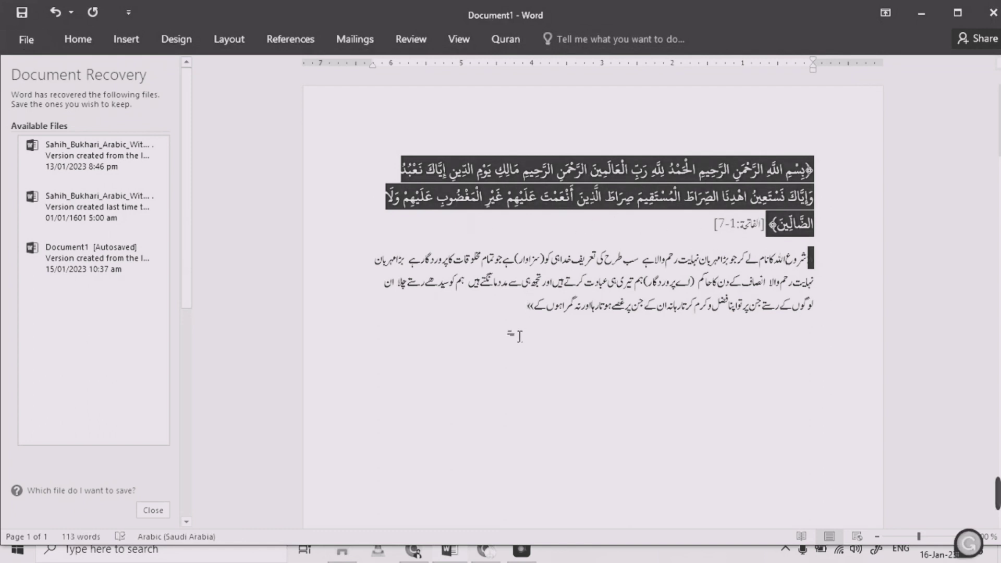
Browse the Tools, Symbols and Style options and open the Style dialog, closing it without changes
left_click_drag(568, 313, 818, 180)
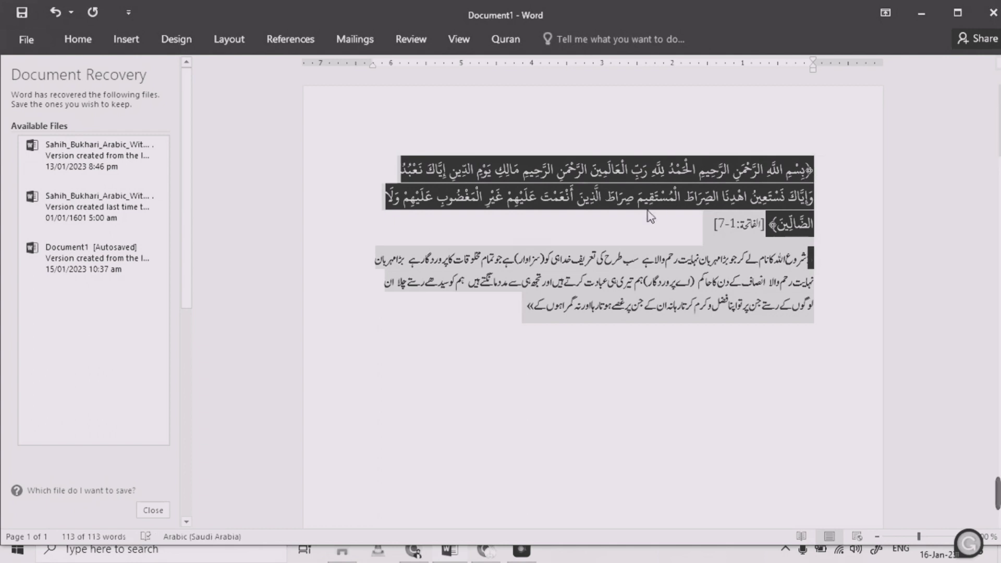
left_click(507, 41)
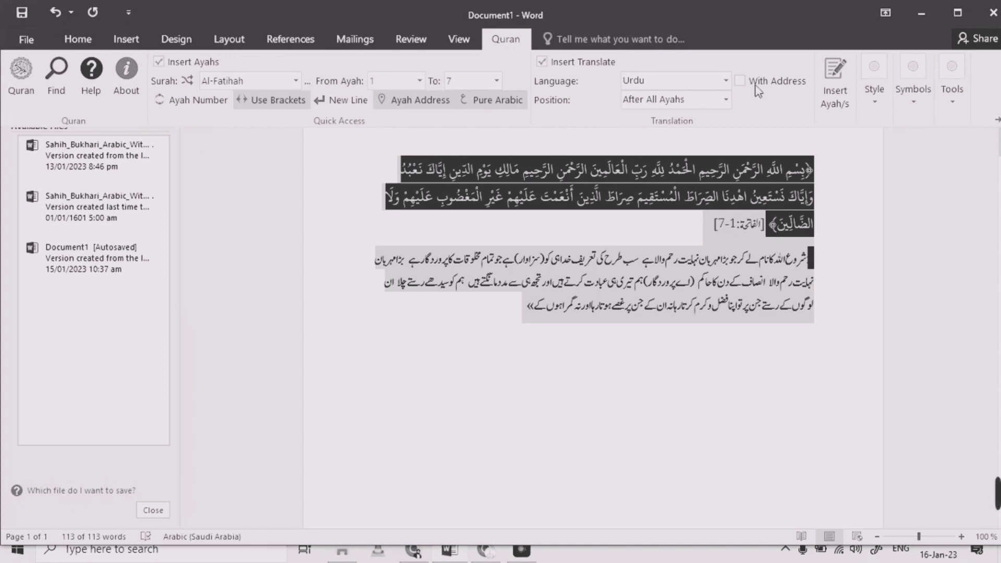
left_click(951, 101)
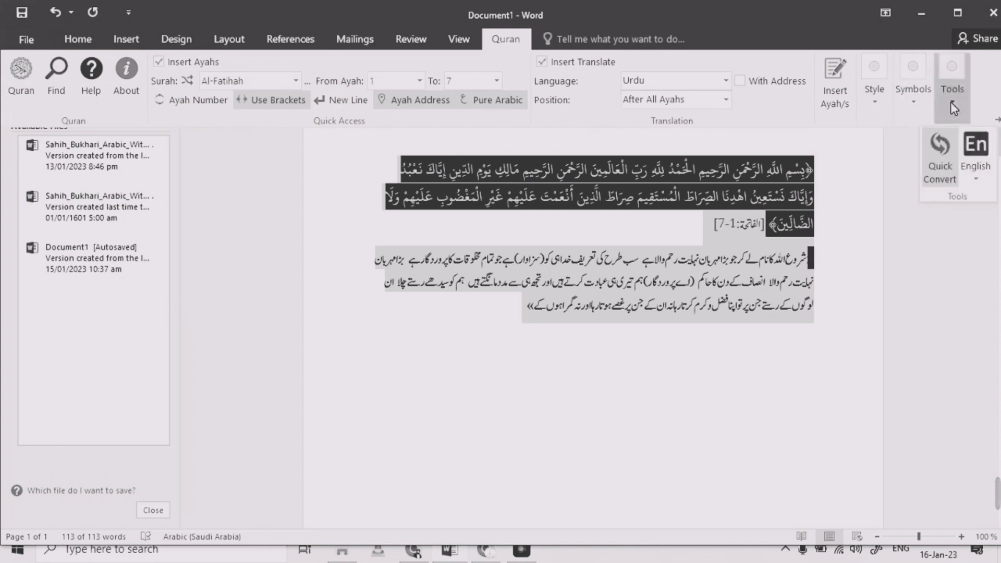
left_click(914, 102)
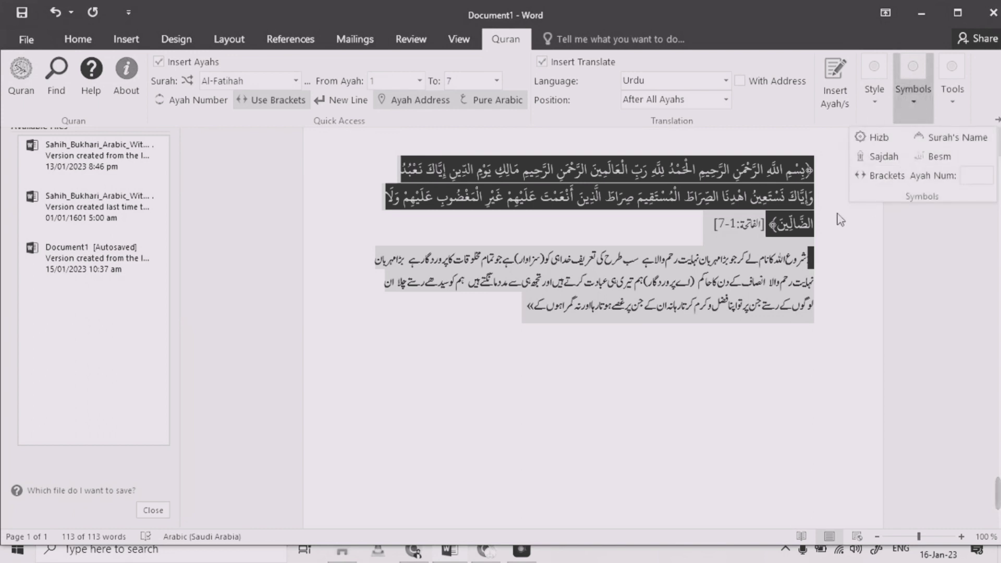
left_click(864, 90)
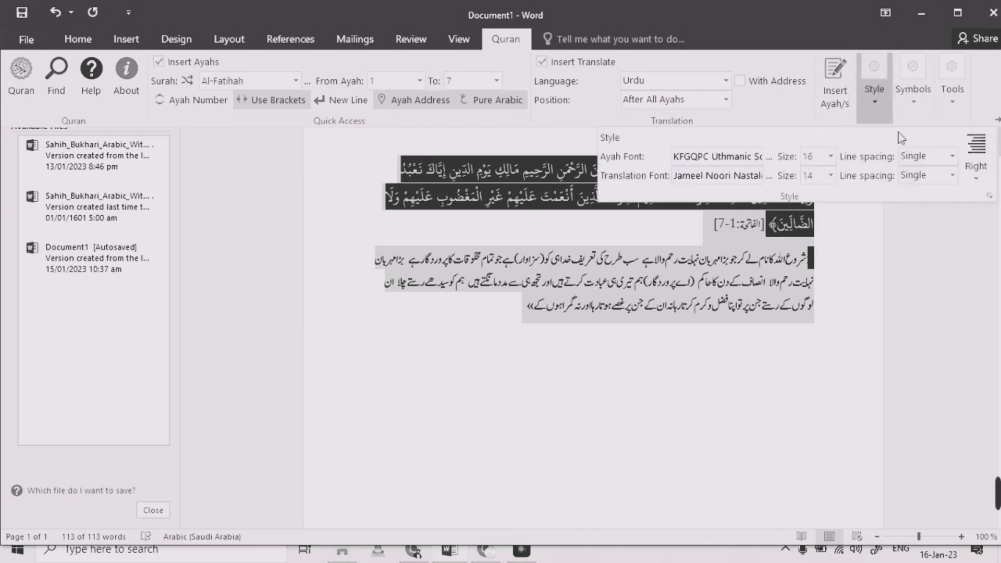
left_click(990, 196)
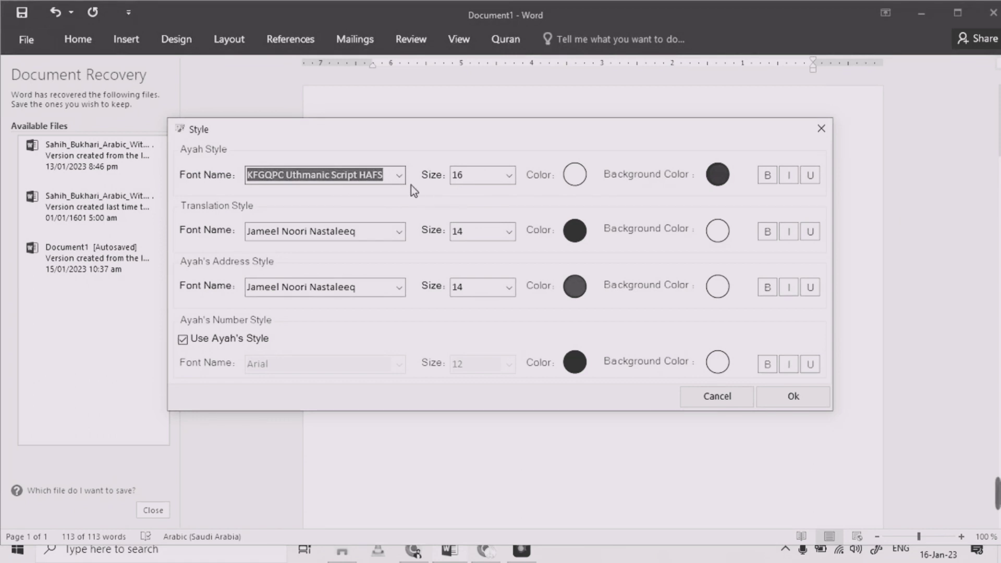
left_click(727, 400)
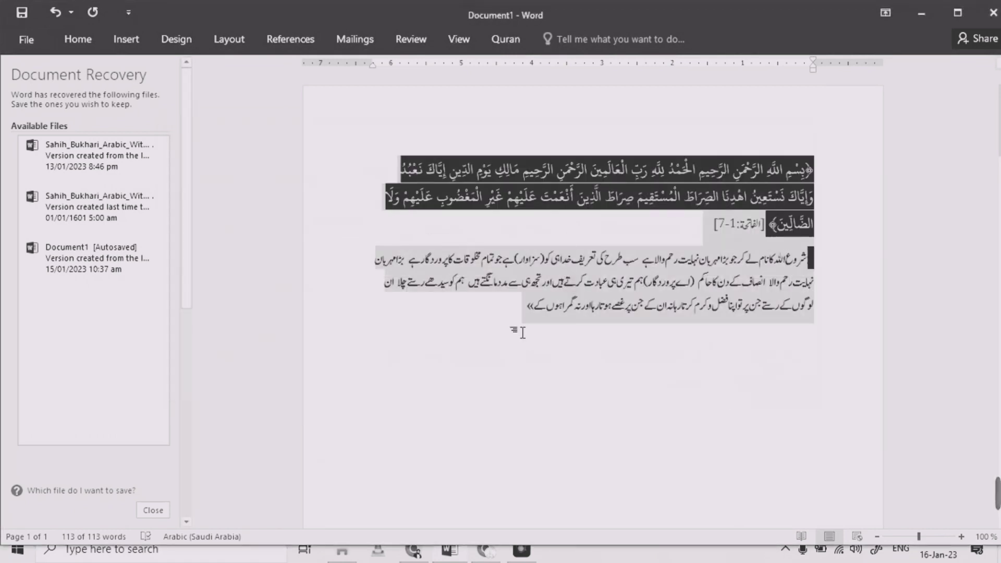
On the empty line below, set the Ayah Style font to Al Qalam Quran Majeed and insert Al-Fatihah again
left_click(526, 311)
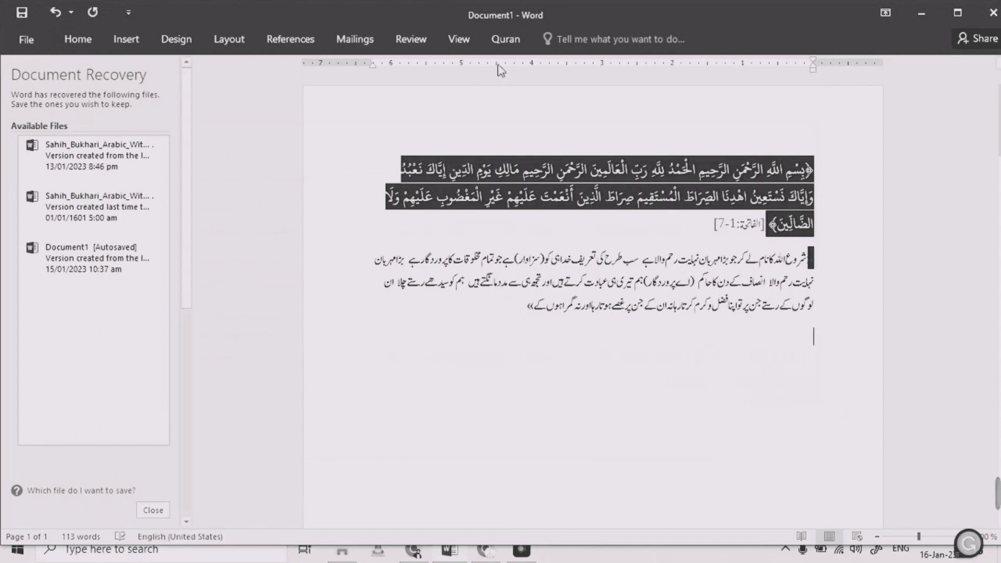
left_click(521, 37)
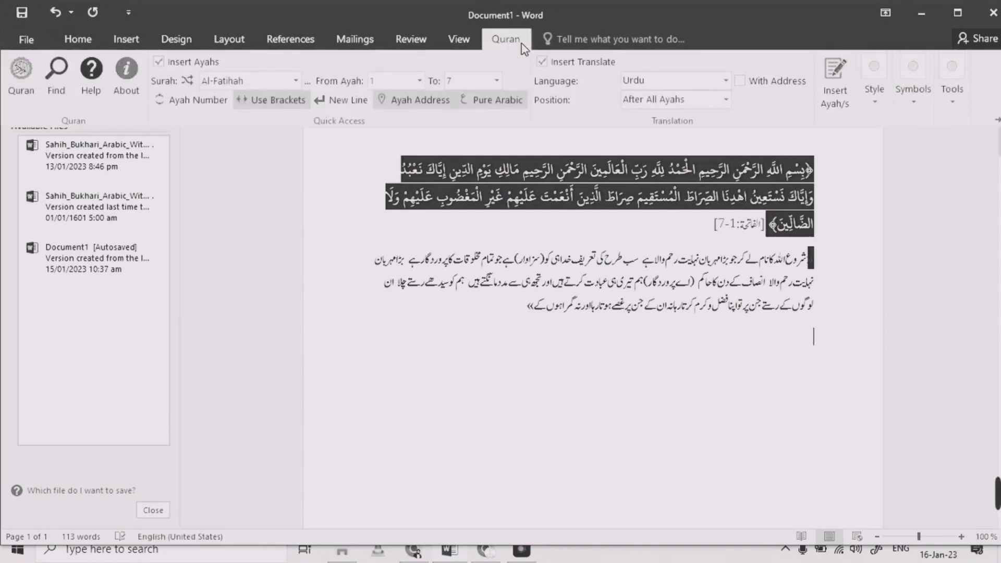
left_click(953, 91)
left_click(912, 102)
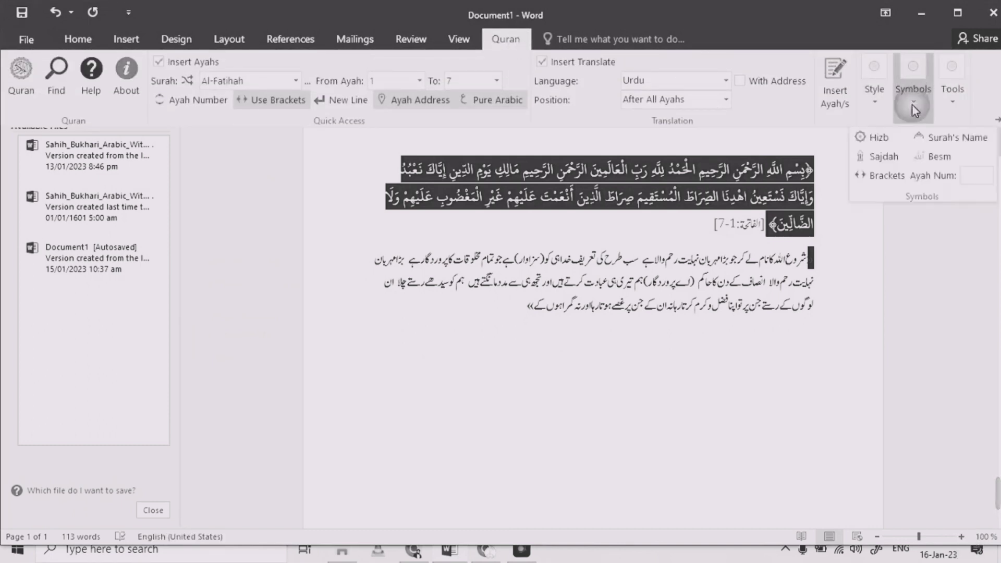
left_click(875, 97)
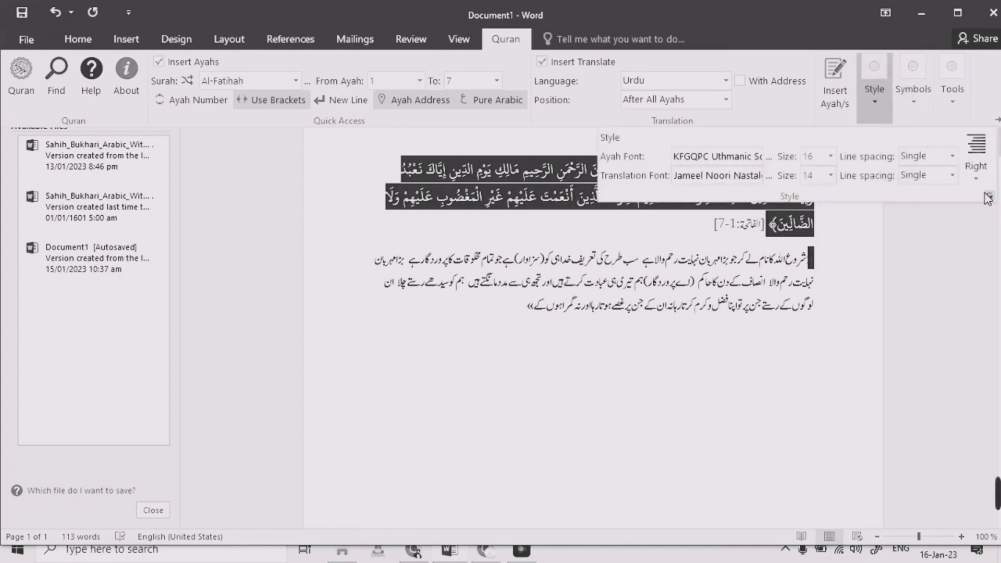
left_click(984, 193)
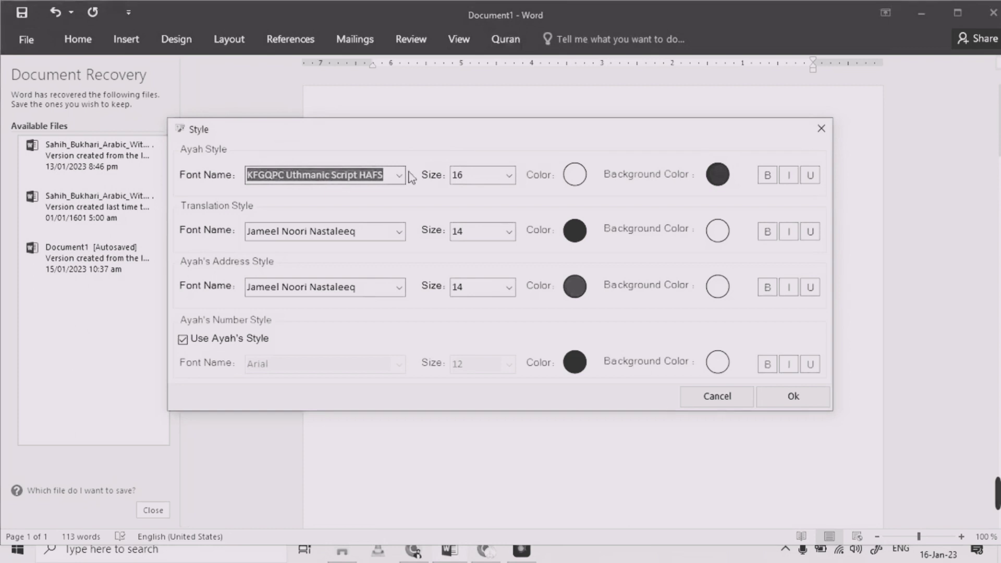
left_click(399, 176)
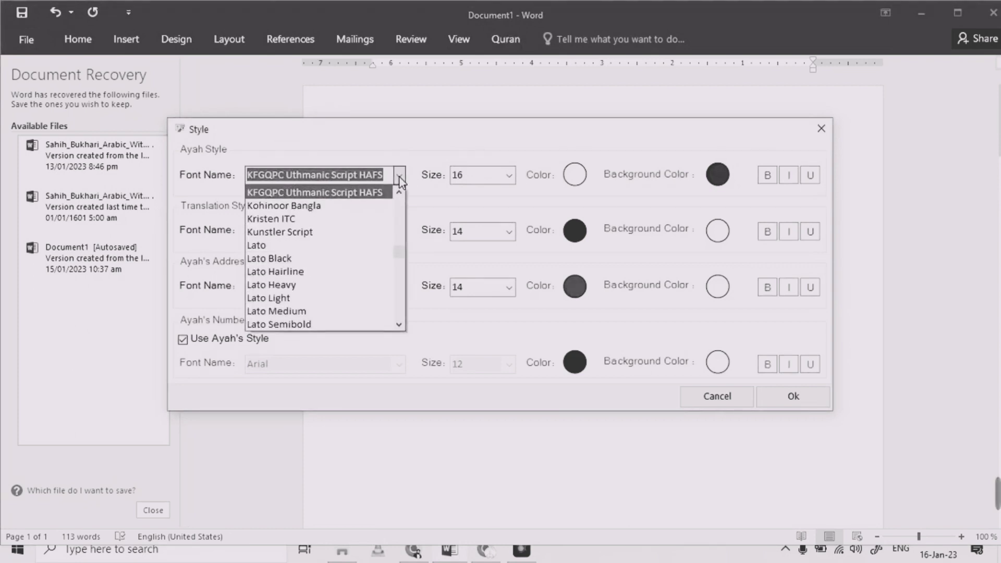
type("qa")
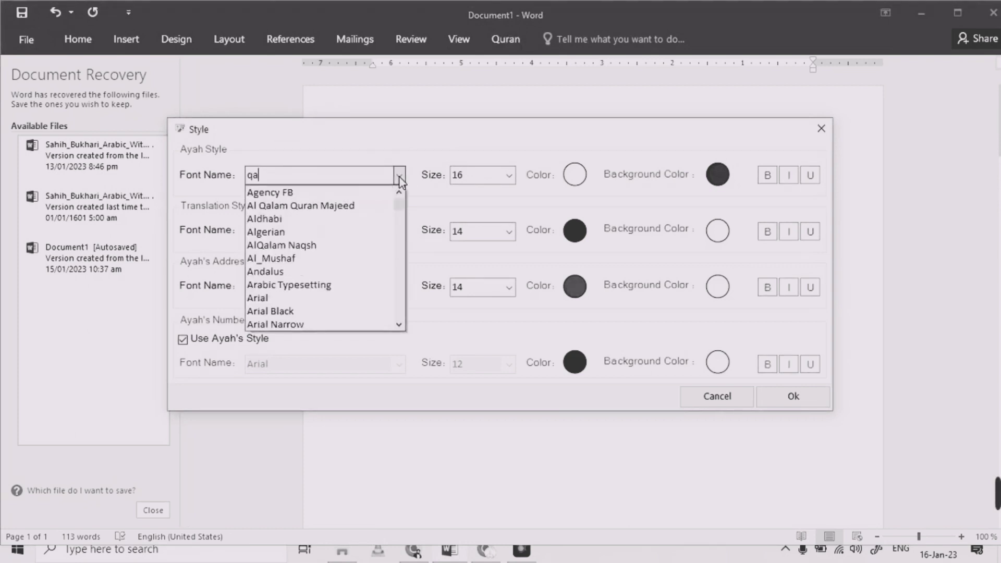
left_click(358, 205)
left_click(769, 400)
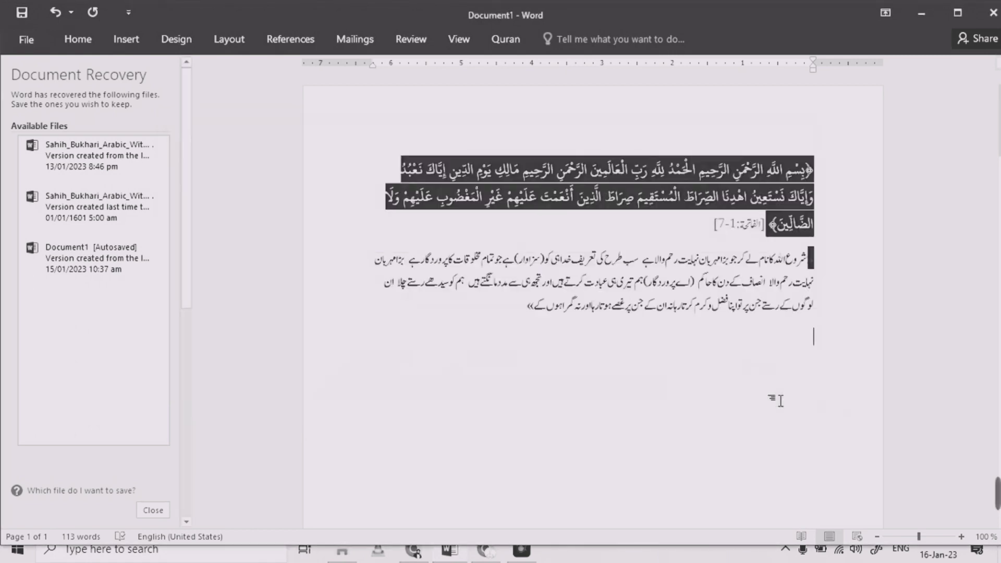
left_click(493, 39)
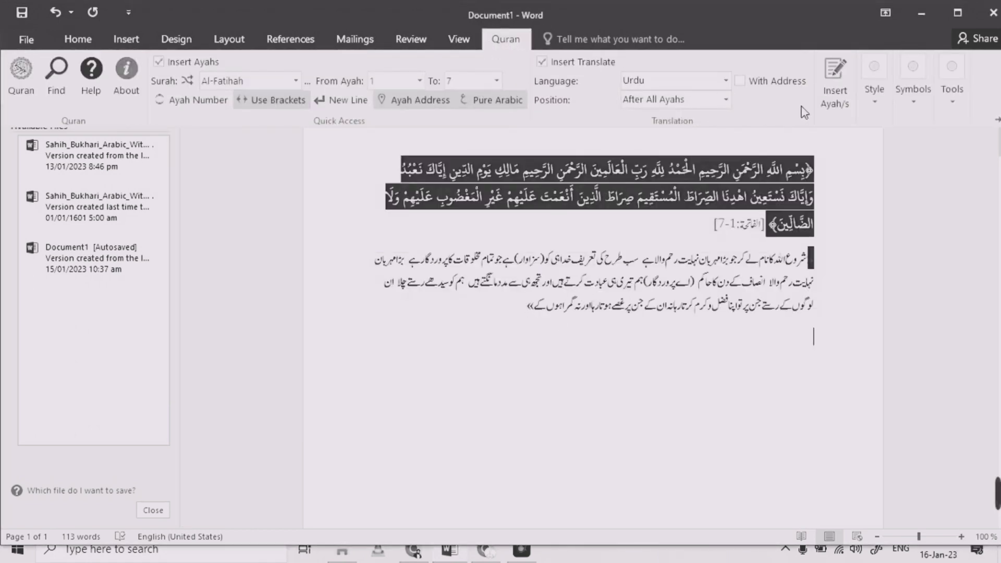
left_click(833, 102)
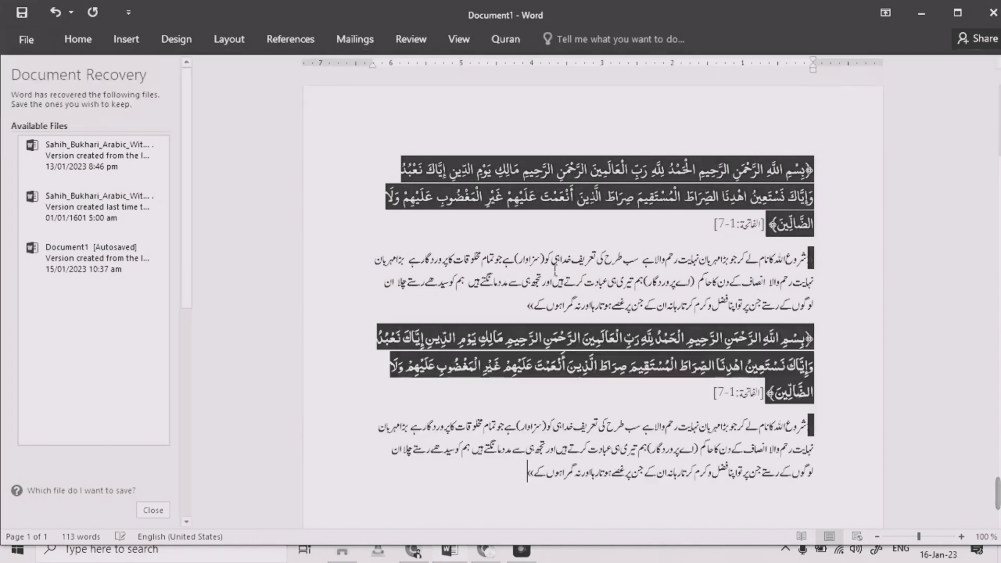
Select parts of both inserted copies of the surah and translation to compare their fonts
left_click_drag(658, 340, 698, 341)
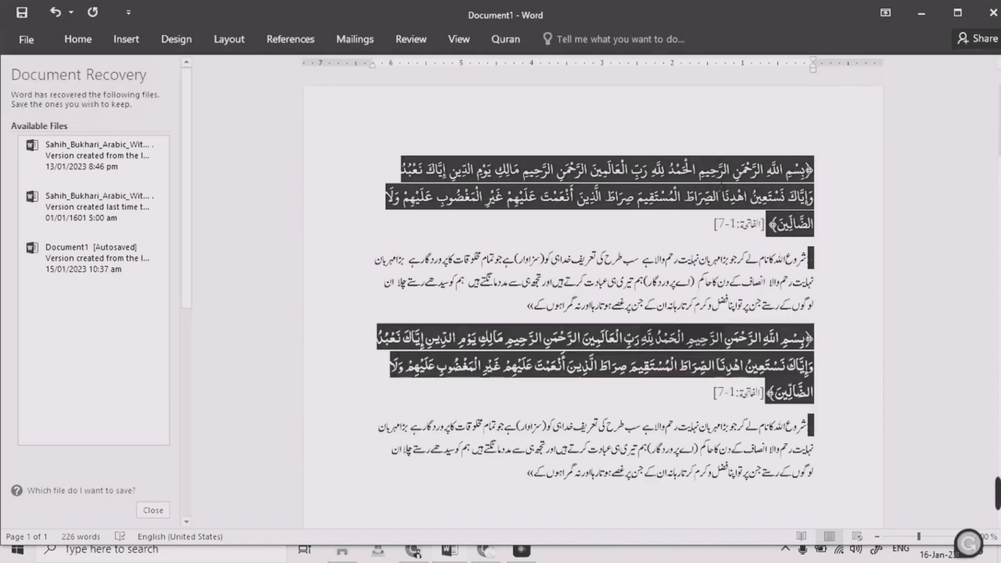
left_click_drag(702, 173, 759, 171)
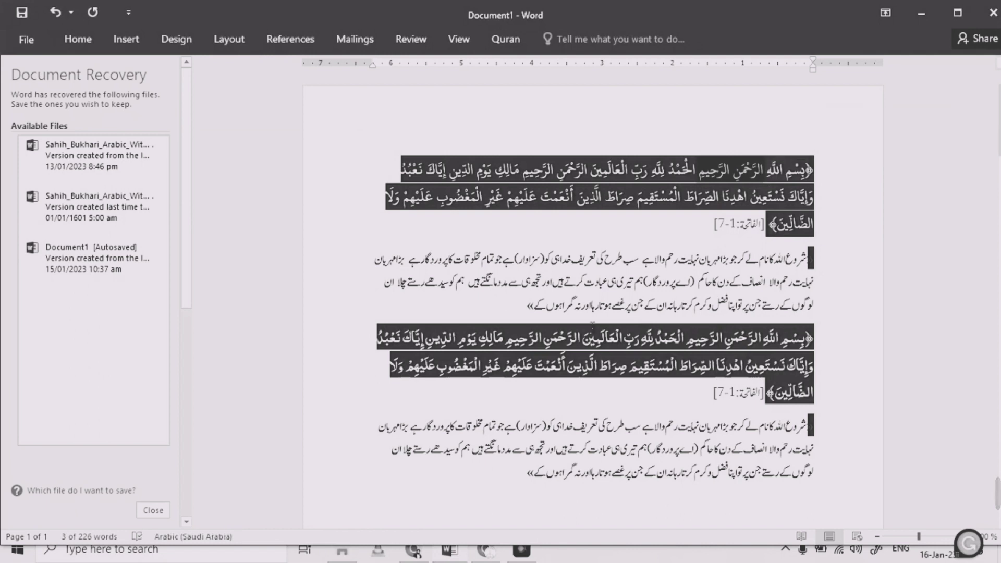
left_click(566, 365)
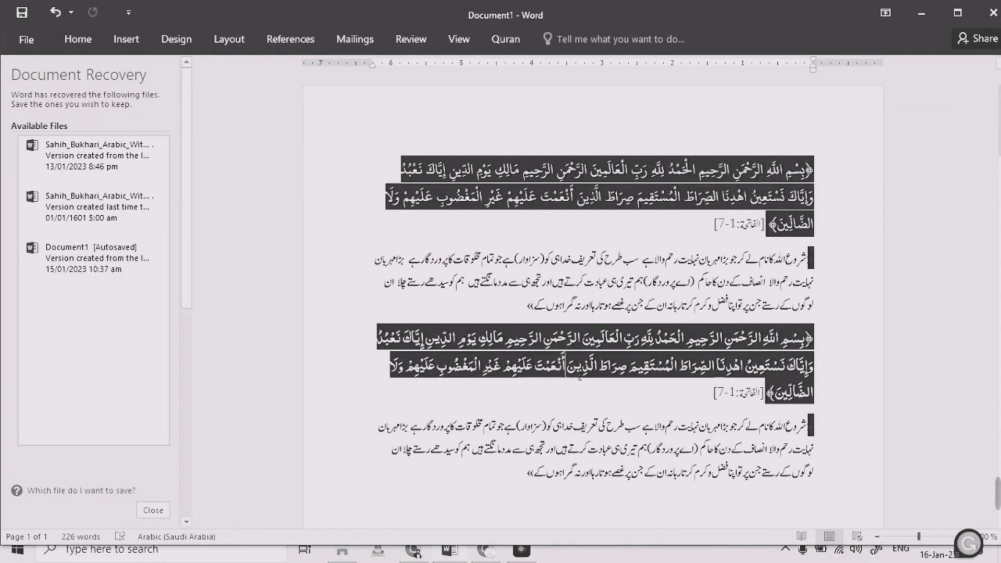
left_click_drag(713, 397, 763, 395)
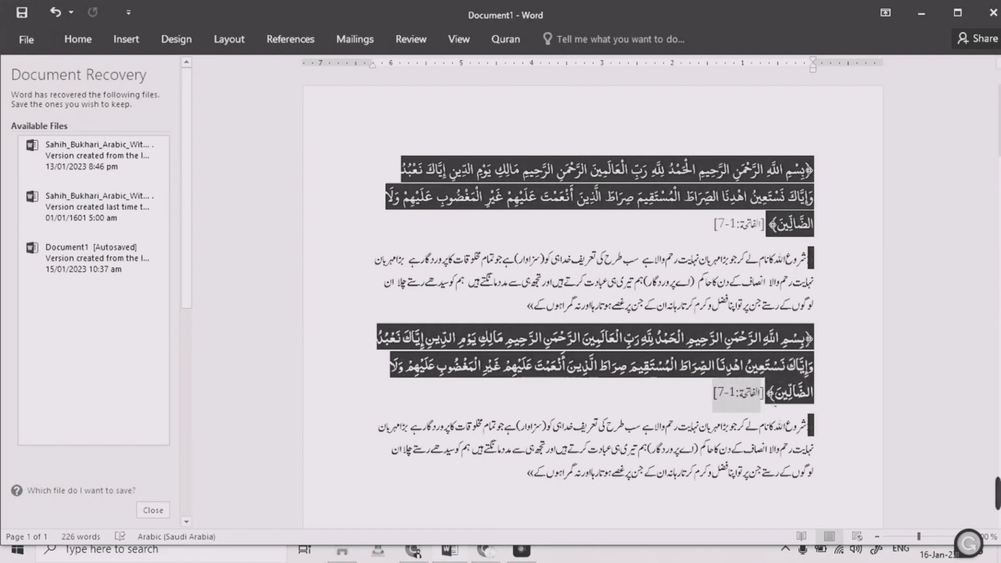
left_click(769, 397)
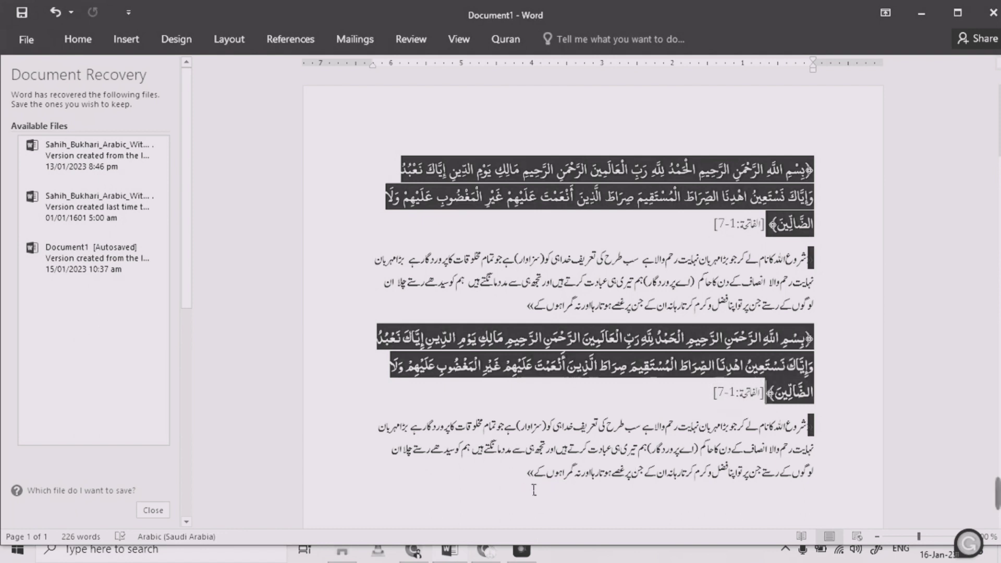
left_click_drag(523, 488, 821, 176)
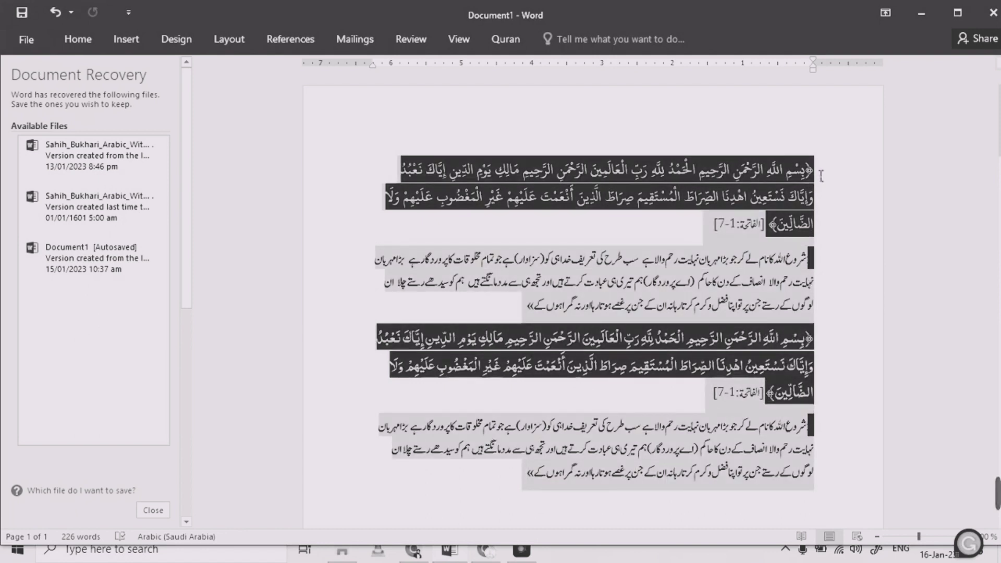
left_click(618, 308)
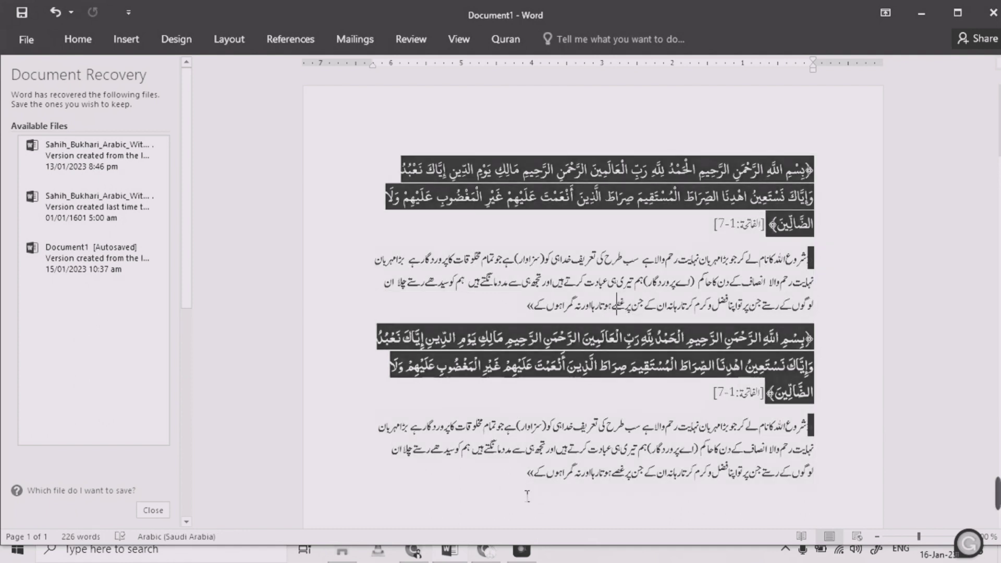
mouse_move(493, 557)
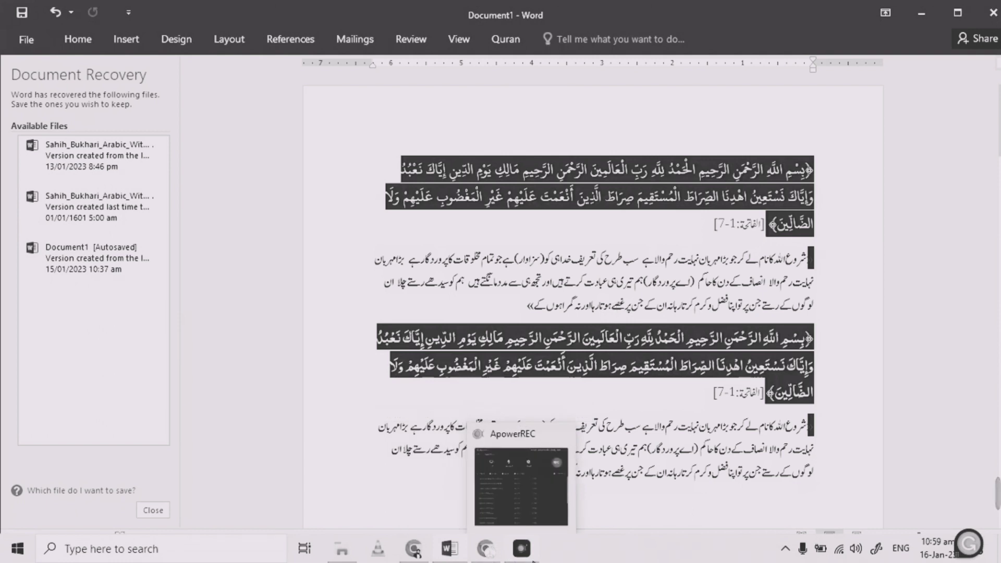
left_click(532, 558)
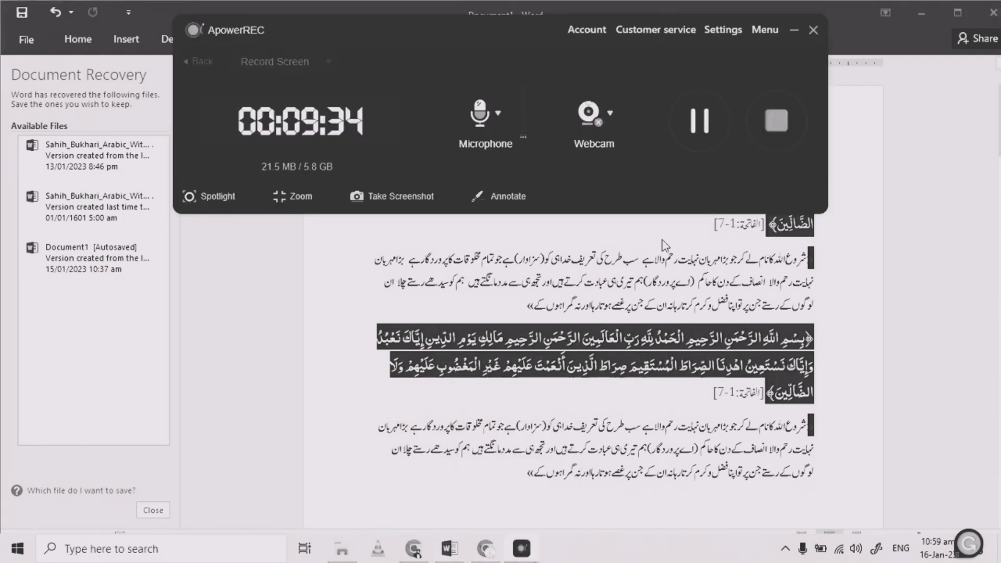
left_click_drag(534, 36, 511, 16)
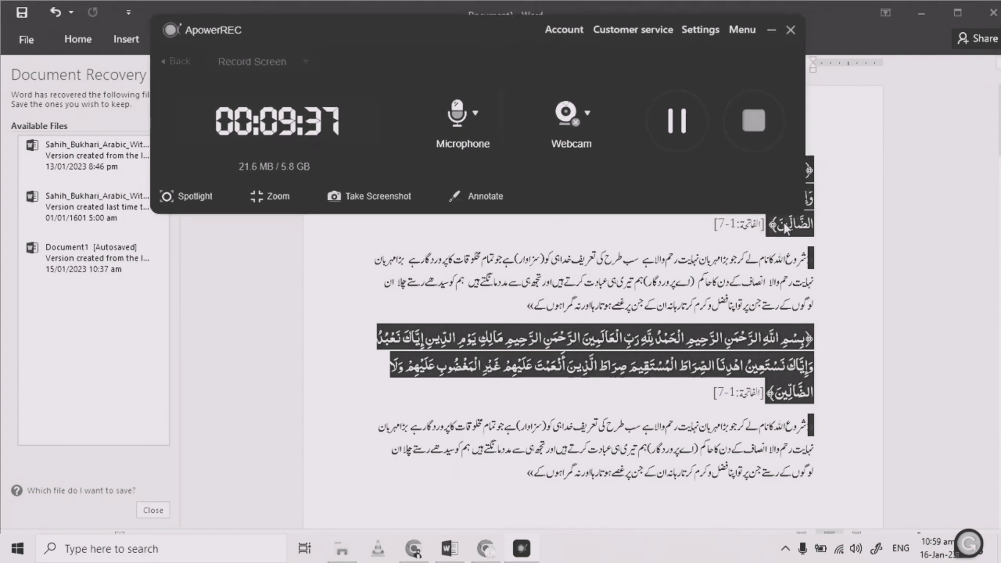